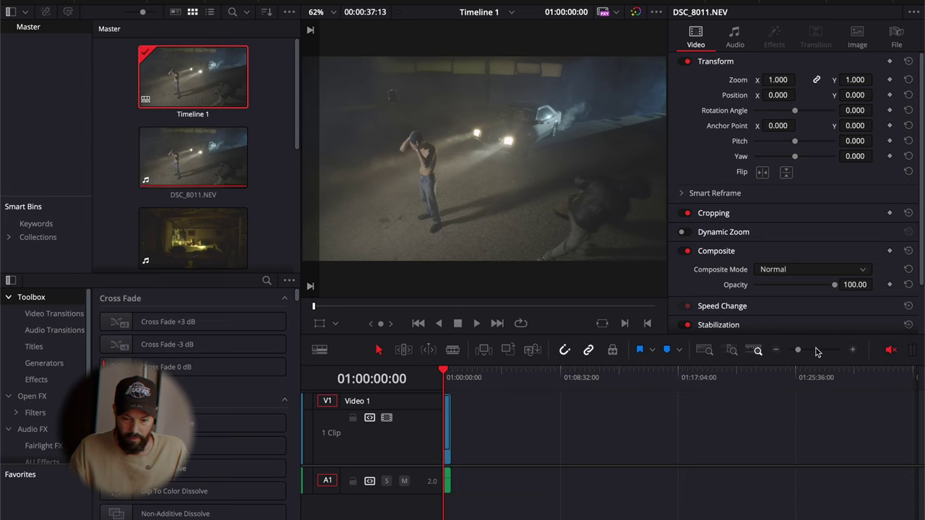
Zoom into DSC_8011.NEV on Timeline 1 and park the playhead at about 01:00:20
left_click(853, 351)
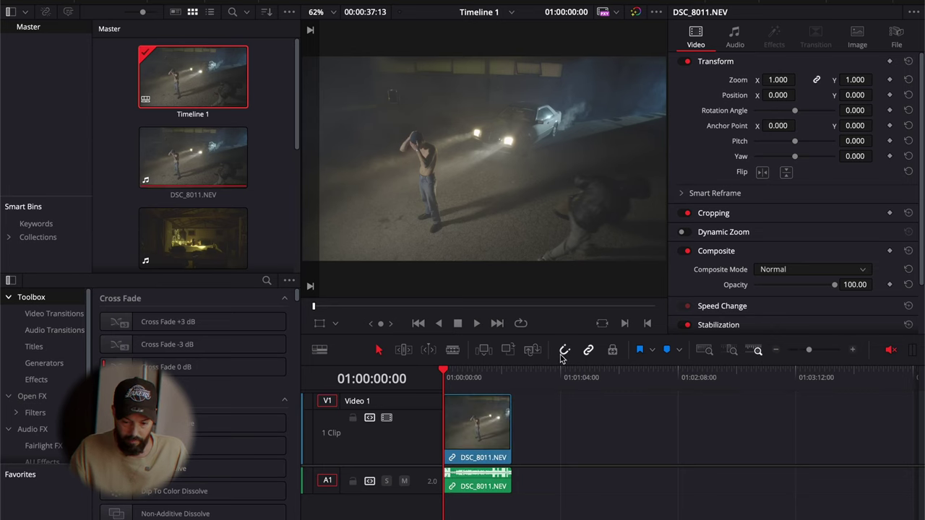
left_click_drag(473, 380, 481, 381)
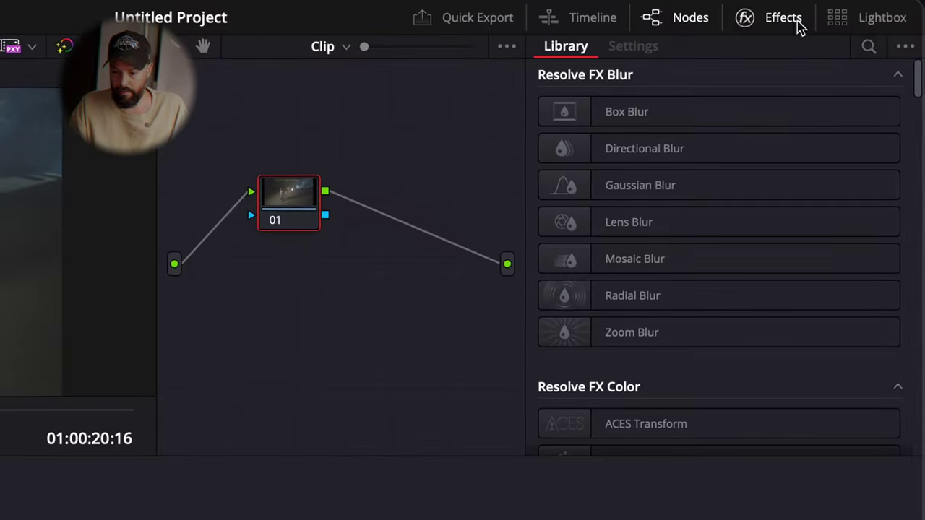
Find Dehancer Pro by searching 'deha', drop it on node 01, and set Source to Choose Camera
left_click(869, 49)
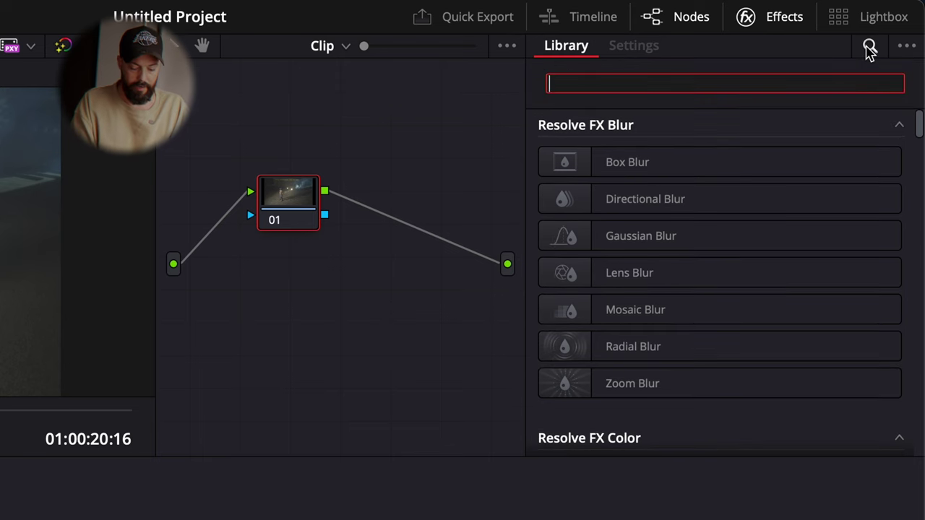
type("deha")
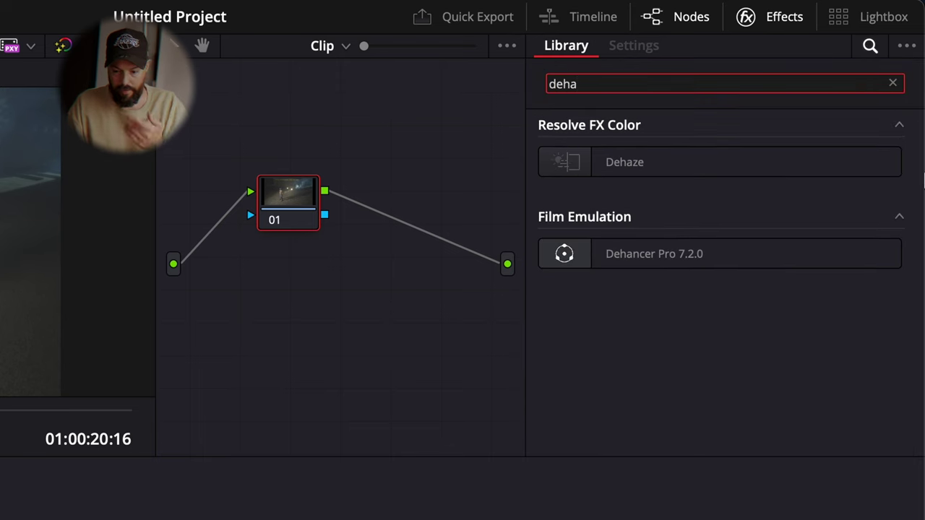
left_click_drag(654, 257, 296, 199)
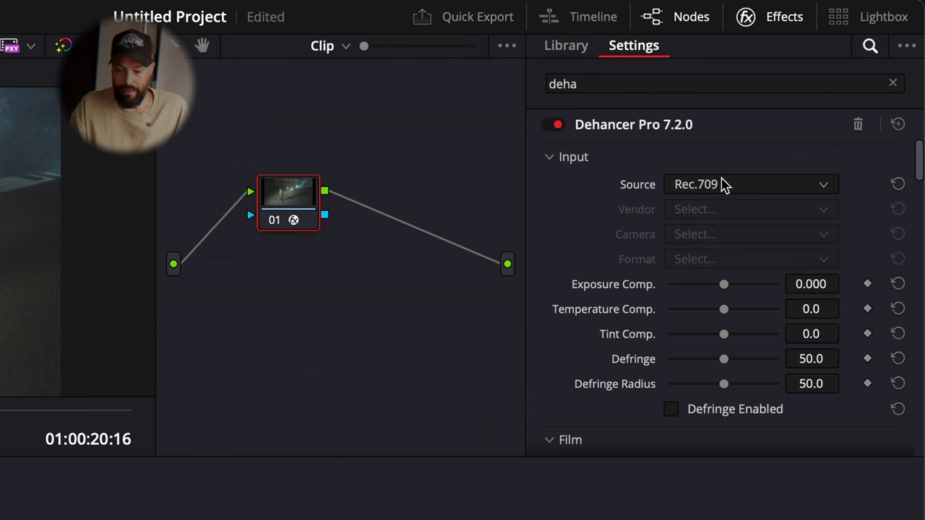
left_click(725, 185)
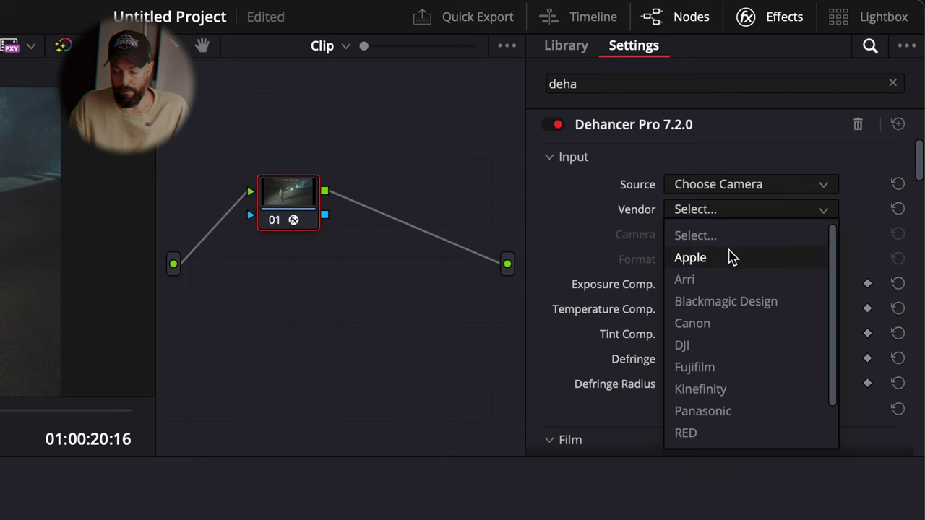
scroll(741, 358, "down", 2)
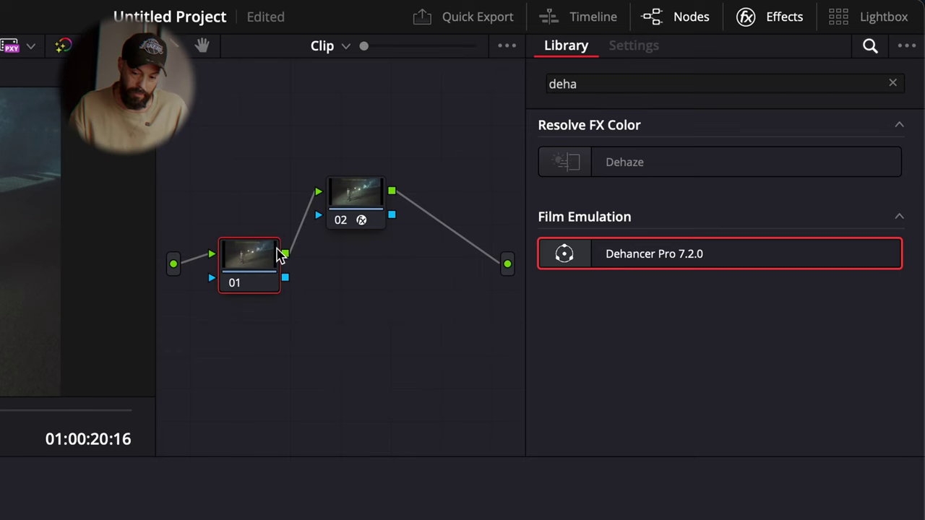
On node 01, set the Color Space Transform input to Rec.2020 with Nikon N-Log gamma
left_click_drag(374, 186, 428, 237)
left_click(262, 251)
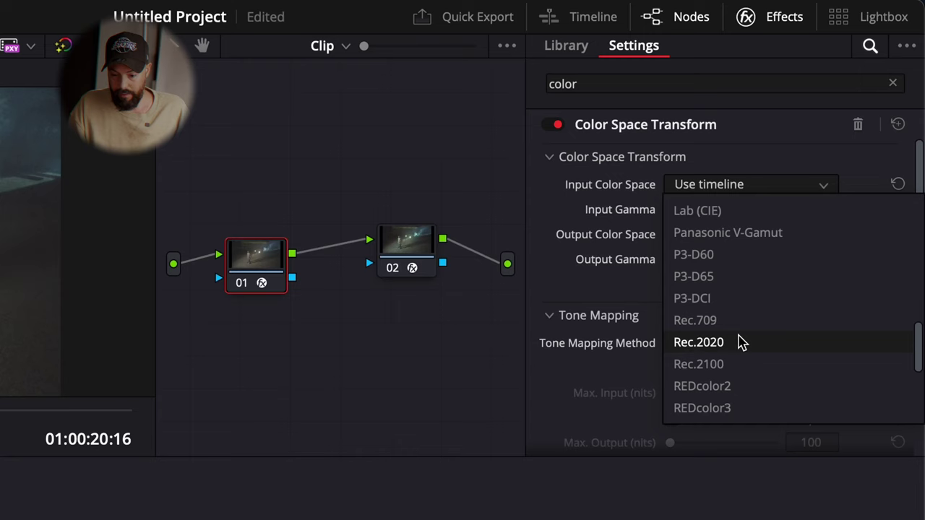
left_click(737, 338)
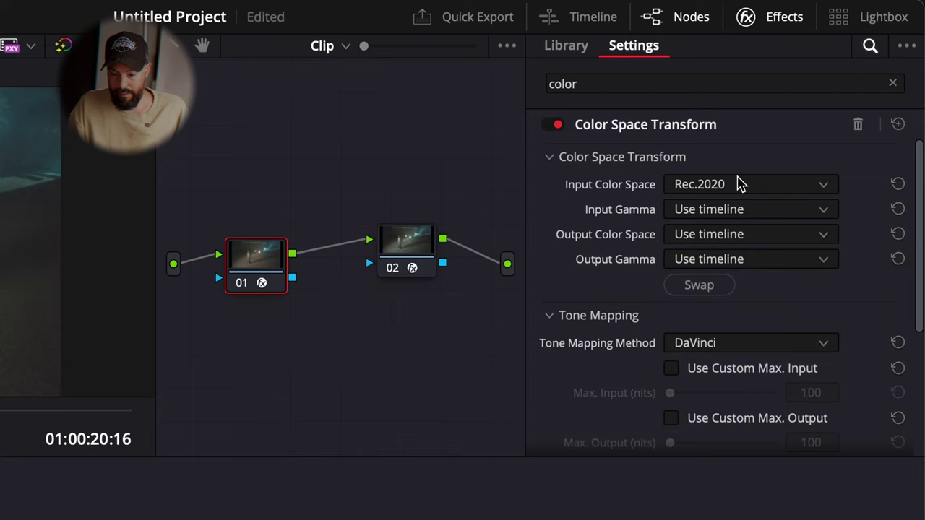
left_click(729, 213)
scroll(708, 403, "down", 3)
scroll(763, 402, "down", 4)
scroll(764, 402, "down", 3)
scroll(763, 403, "down", 5)
scroll(763, 403, "down", 1)
scroll(766, 346, "down", 1)
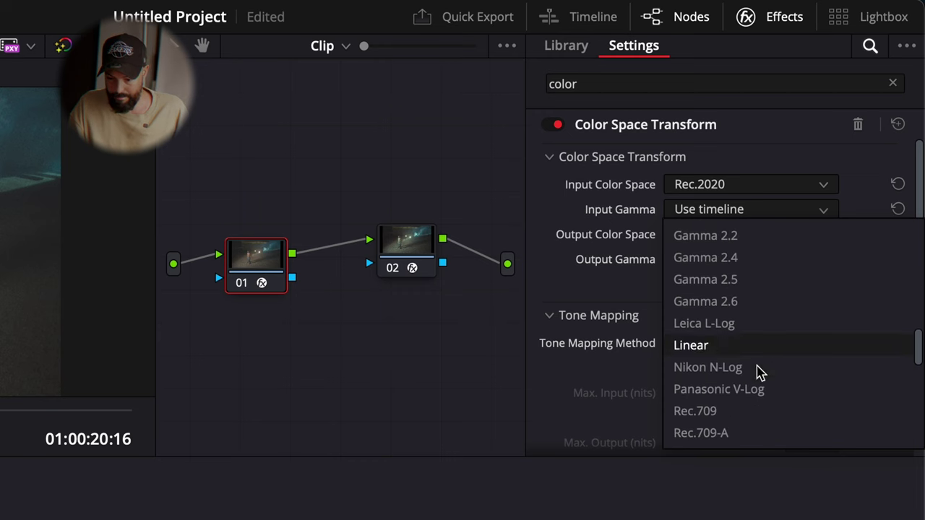
left_click(735, 368)
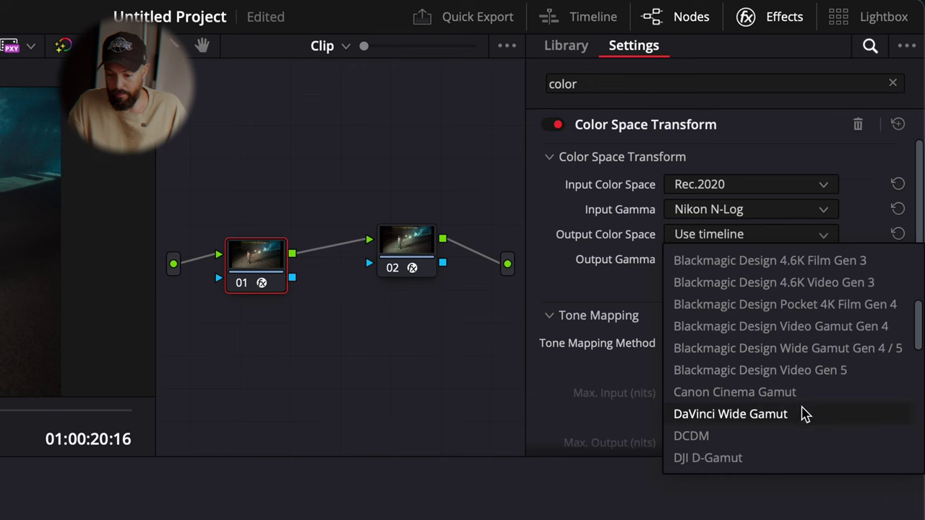
Set the output to DaVinci Wide Gamut with Blackmagic Design Film Gen 5 gamma
left_click(802, 418)
left_click(740, 260)
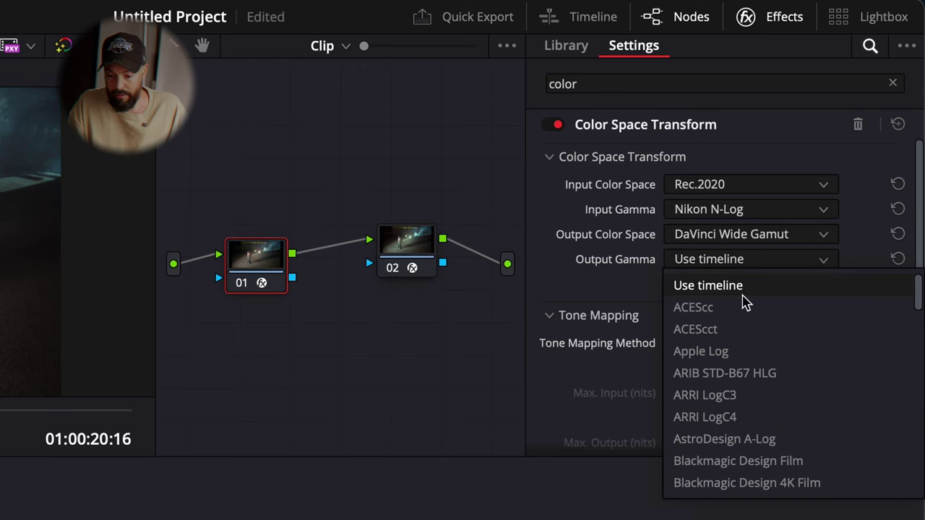
scroll(759, 347, "down", 3)
scroll(768, 380, "down", 2)
scroll(768, 380, "down", 3)
scroll(767, 380, "down", 2)
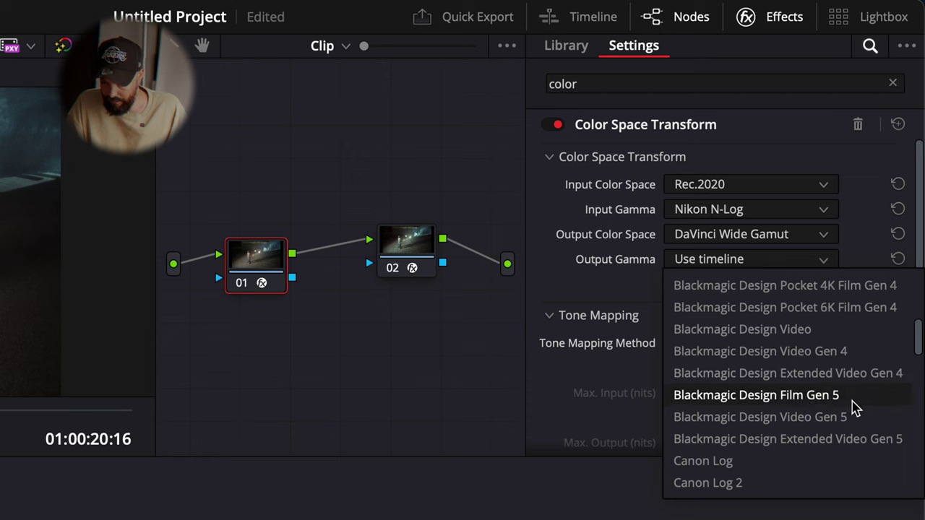
left_click(841, 402)
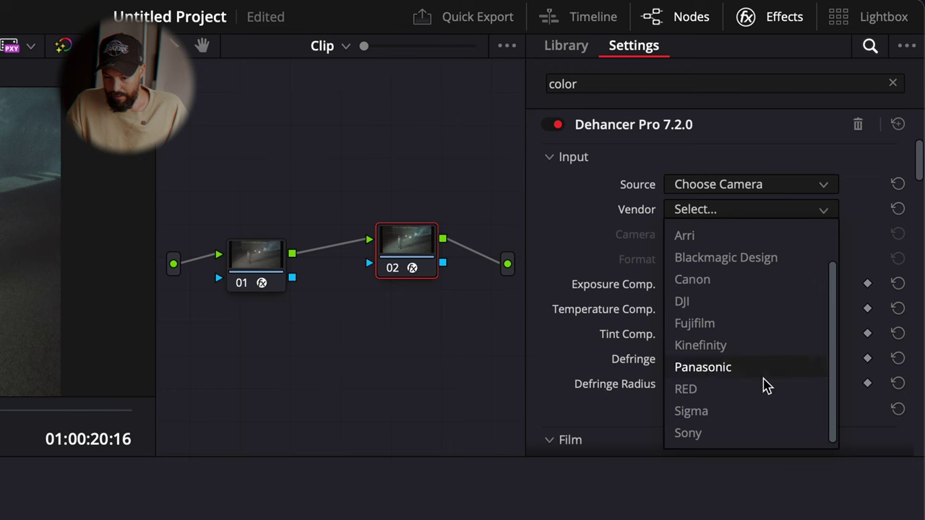
Set Dehancer's Vendor to Blackmagic Design, Camera to Cinema Camera 6K, and Format to Film Gen5
left_click(763, 264)
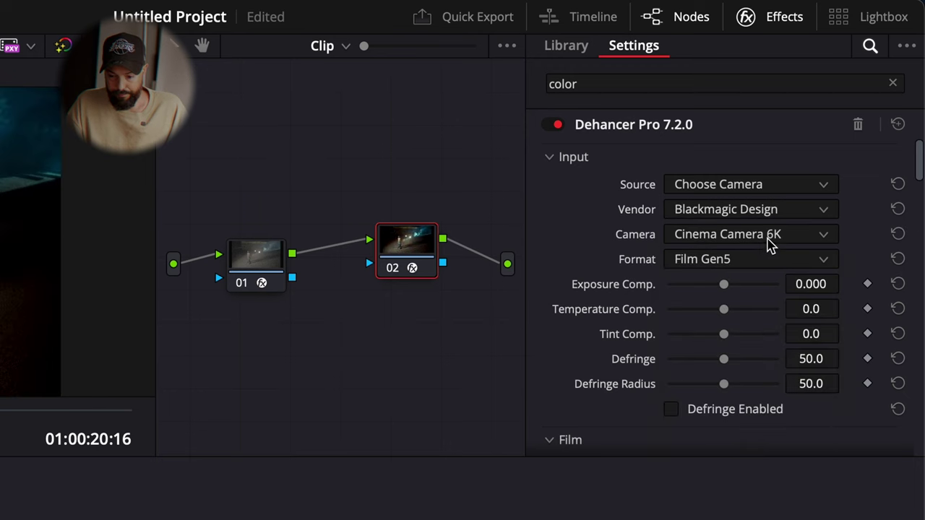
left_click(770, 246)
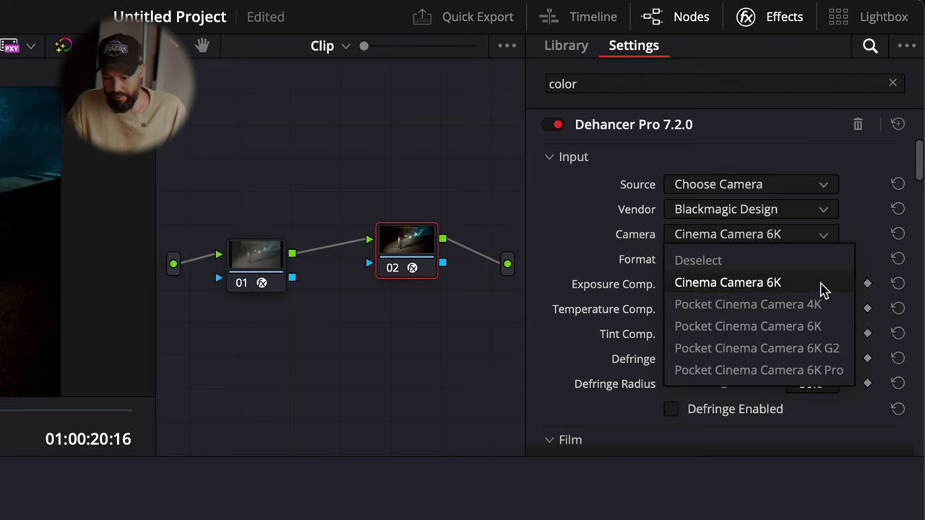
left_click(823, 287)
left_click(789, 265)
left_click(788, 269)
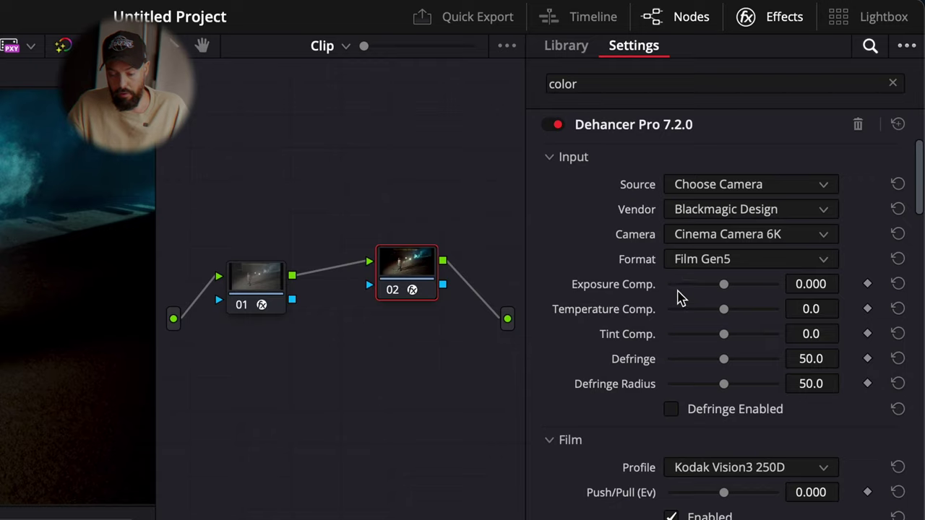
Set the Print profile to Kodak 2383 Print Film, comparing it with Kodak Endura Glossy Paper
scroll(608, 339, "down", 1)
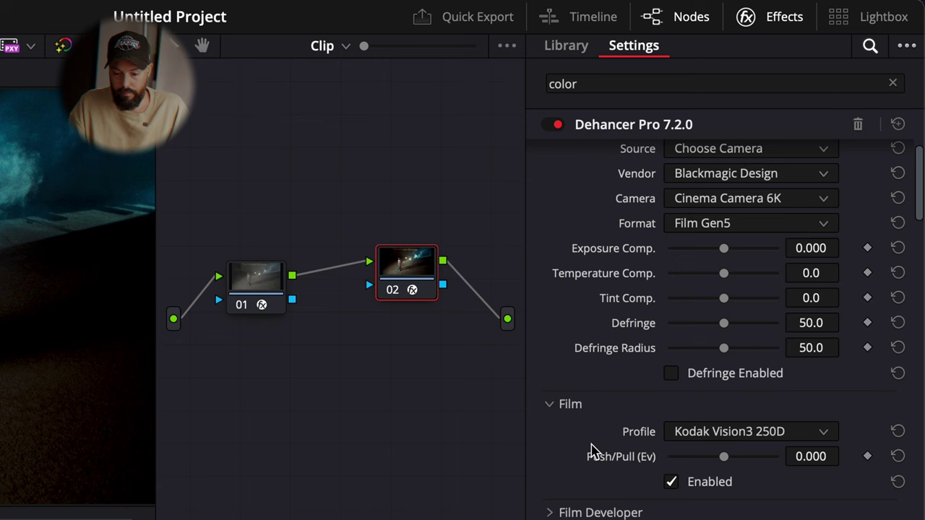
scroll(591, 449, "down", 3)
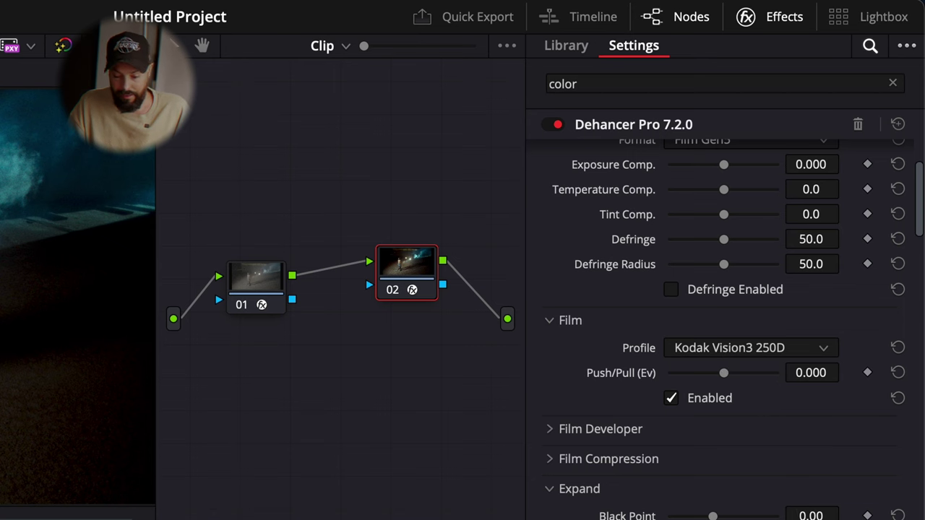
scroll(759, 419, "down", 5)
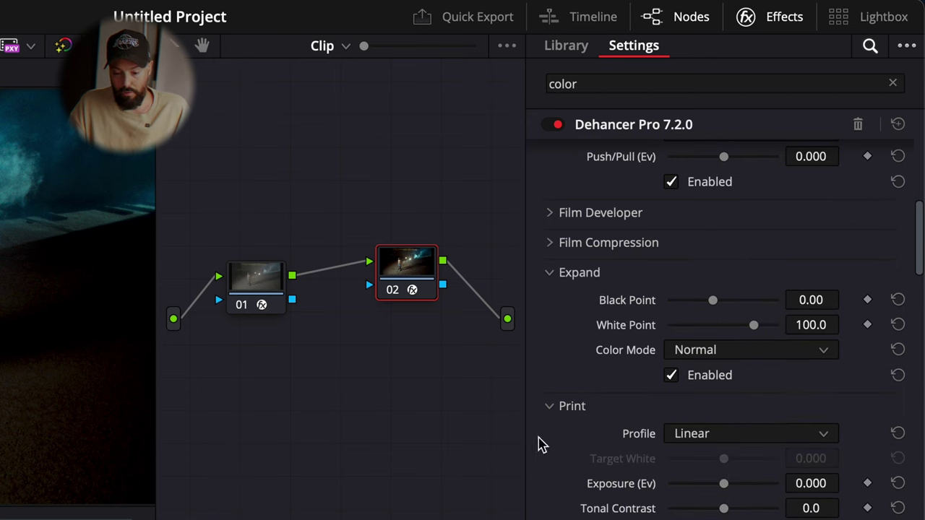
left_click(738, 438)
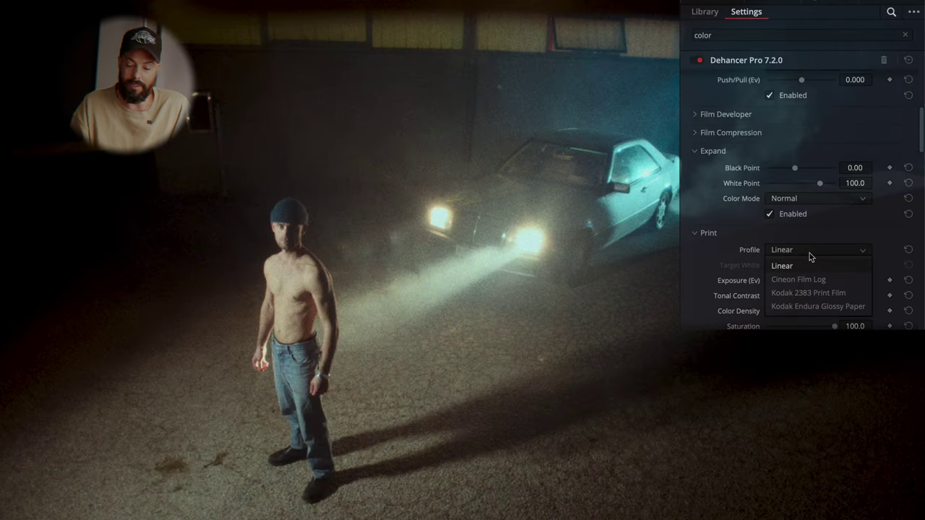
left_click(806, 293)
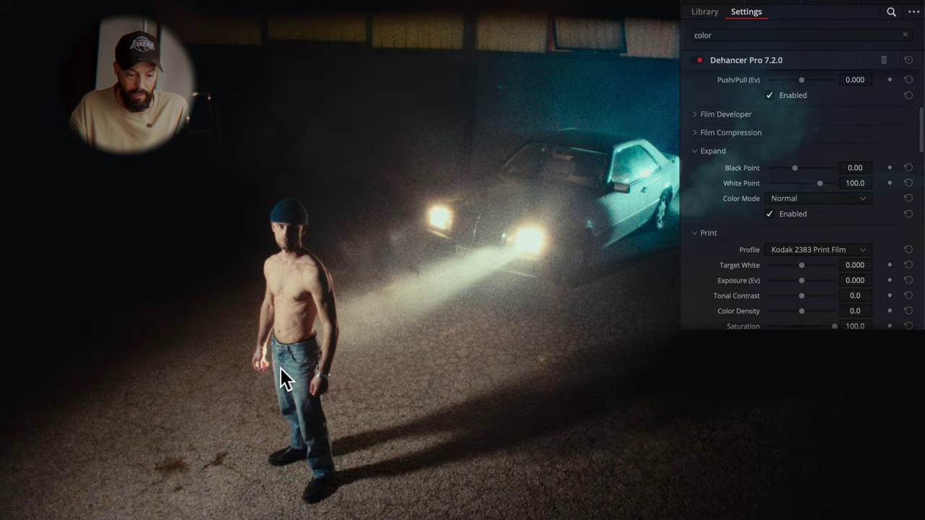
left_click(834, 249)
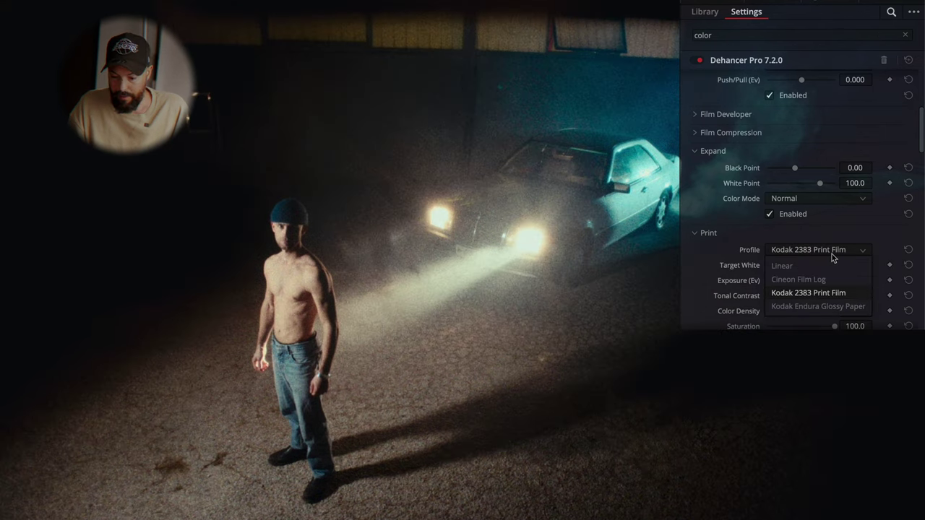
left_click(832, 309)
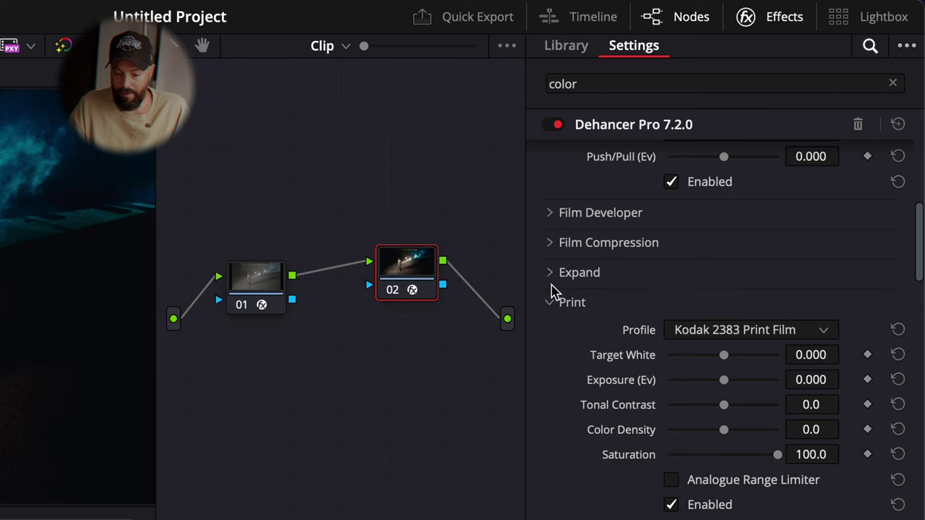
Collapse Print, Film and Input sections, then raise Film Developer Contrast Boost to about 50 and boost colour
left_click(551, 304)
scroll(587, 374, "up", 3)
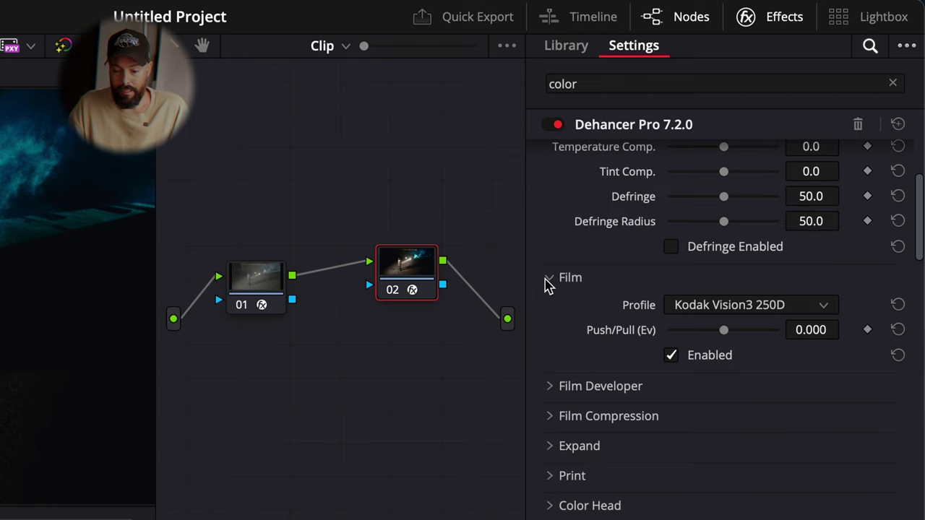
left_click(549, 278)
scroll(580, 303, "up", 5)
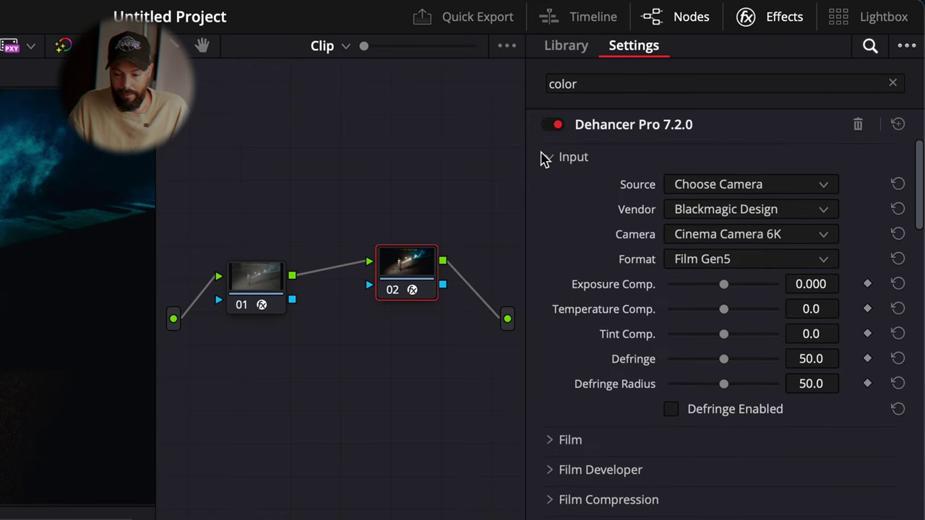
left_click(546, 158)
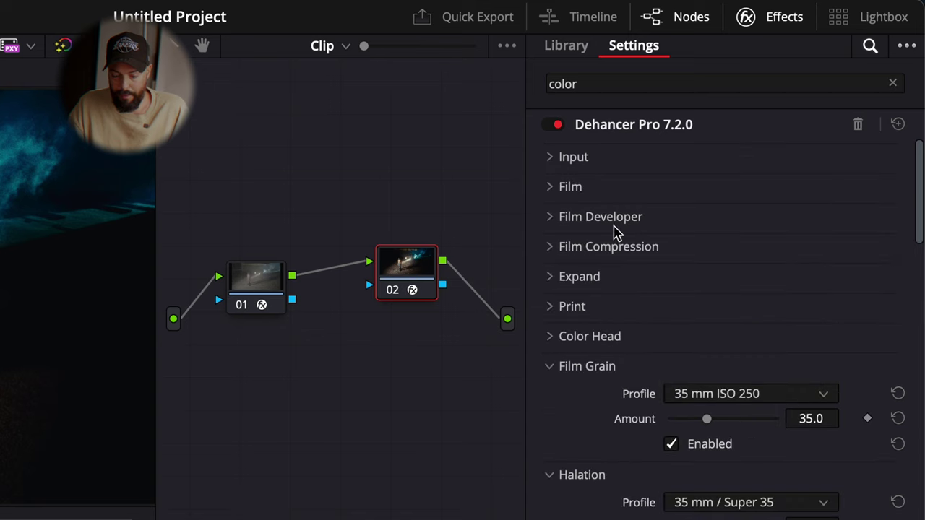
left_click(550, 218)
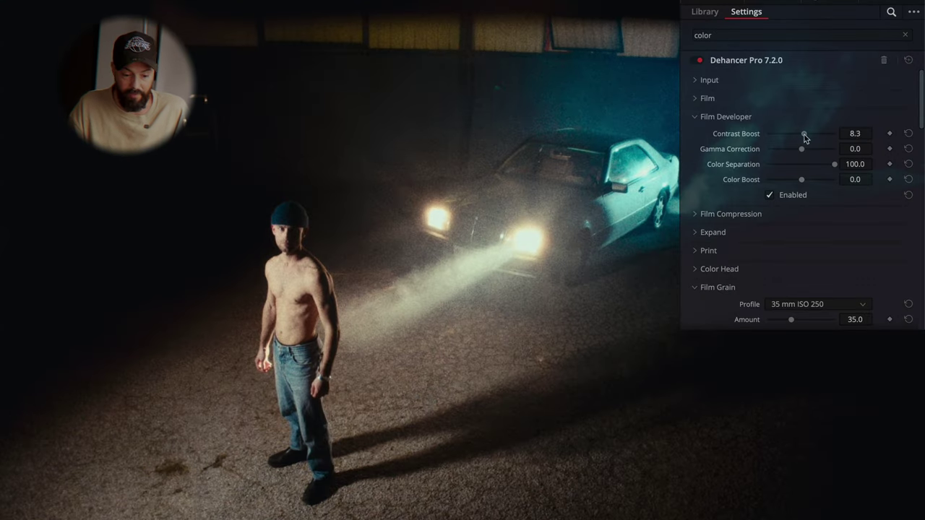
mouse_move(804, 134)
left_mouse_down()
mouse_move(819, 137)
mouse_move(804, 158)
left_mouse_up()
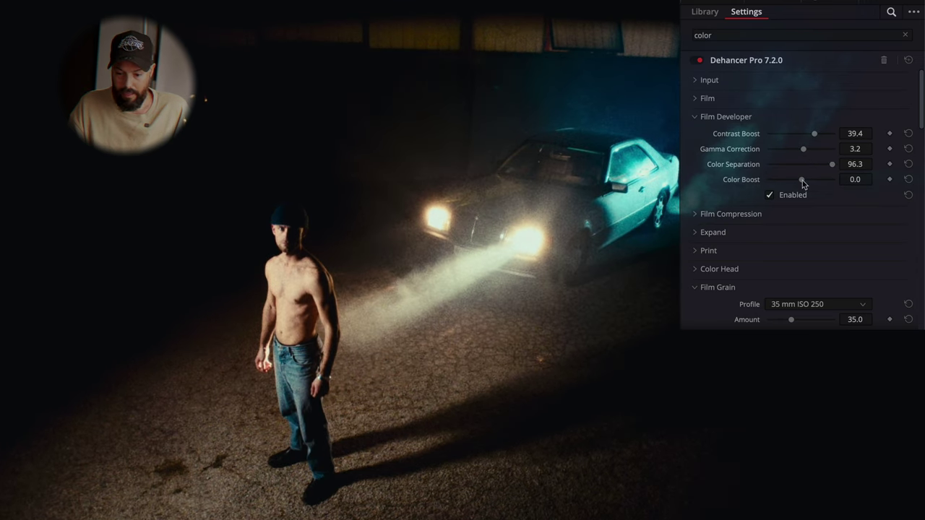
left_click_drag(804, 181, 809, 183)
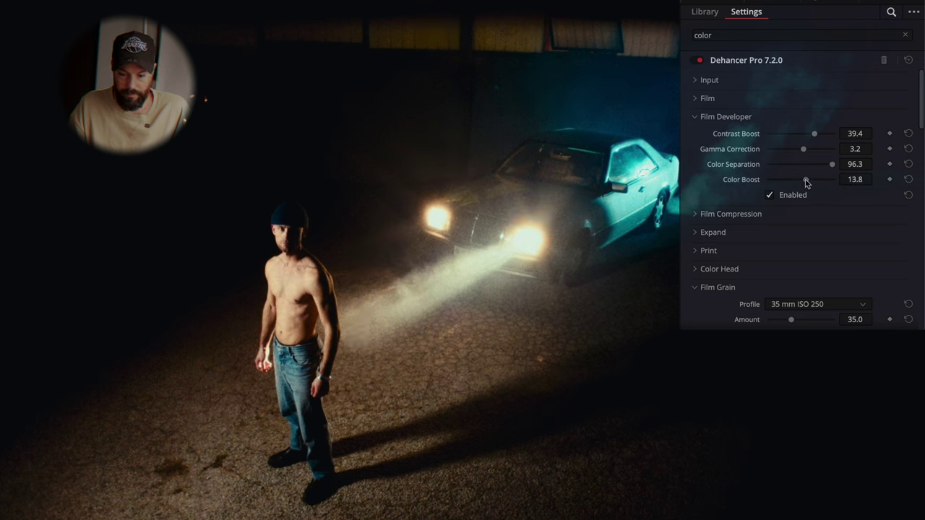
Enable Film Compression and raise its Color Density to about 64
left_click(744, 211)
scroll(575, 324, "down", 2)
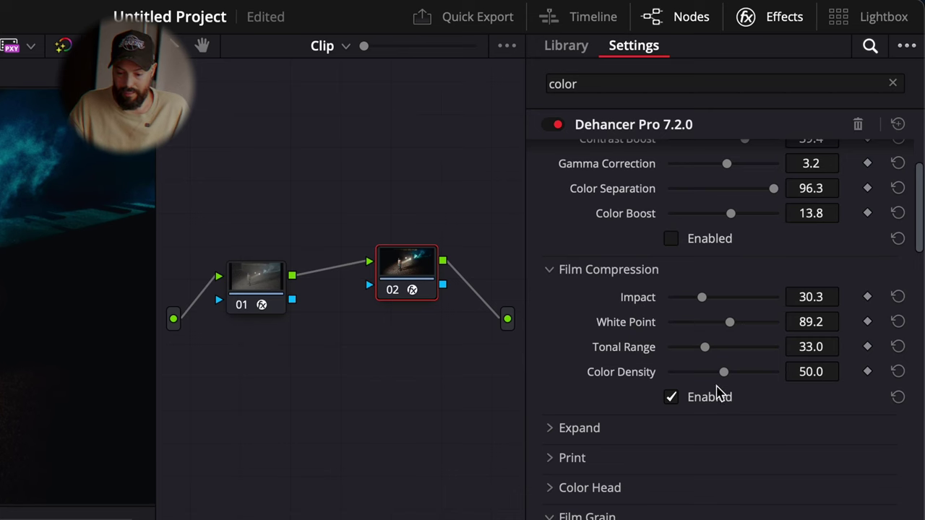
mouse_move(724, 373)
left_mouse_down()
mouse_move(785, 384)
mouse_move(758, 384)
mouse_move(778, 390)
left_mouse_up()
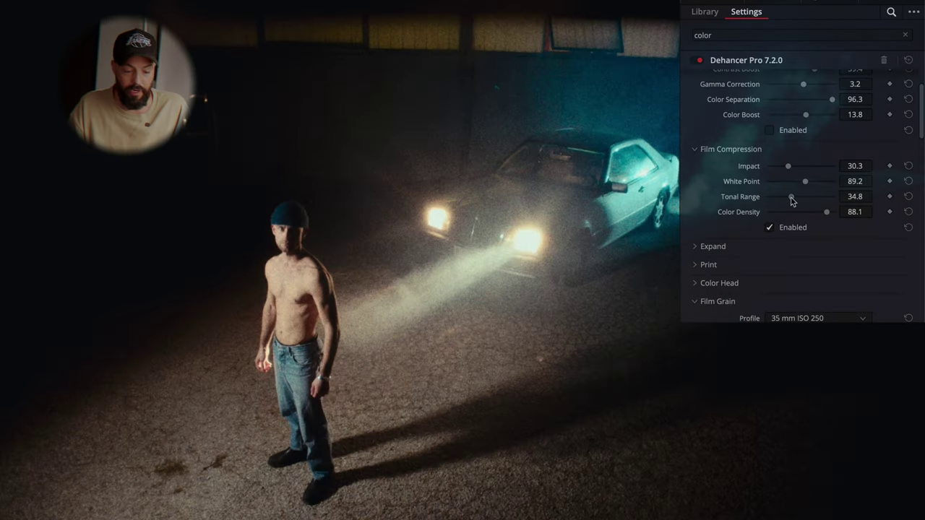
Raise Tonal Range, drop the Expand black point to -3.91, and lift Print Exposure to 2.118
mouse_move(792, 201)
left_mouse_down()
mouse_move(826, 202)
mouse_move(791, 198)
mouse_move(826, 195)
mouse_move(812, 191)
left_mouse_up()
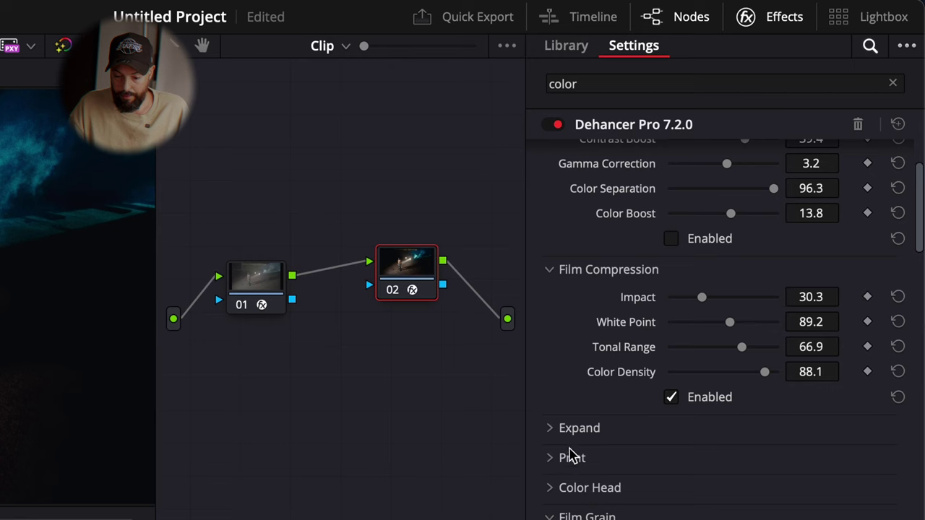
left_click(575, 432)
scroll(586, 390, "down", 3)
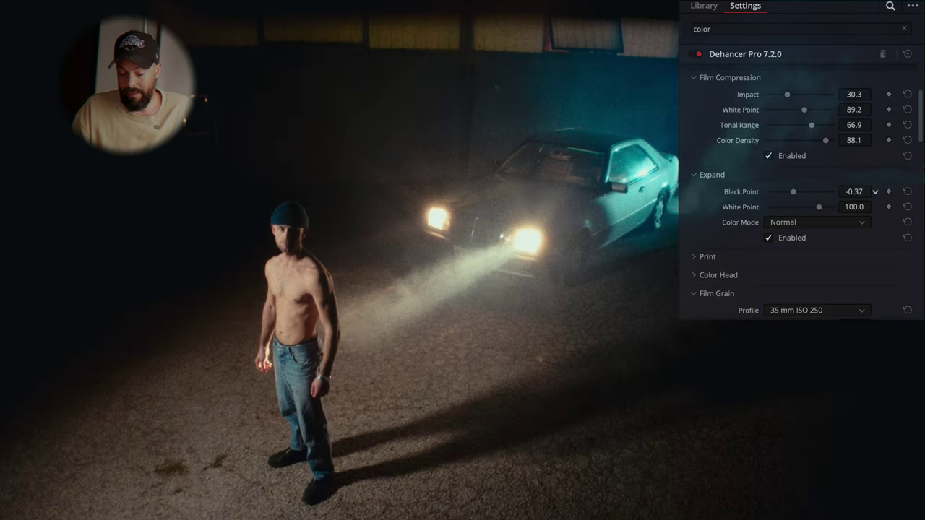
mouse_move(875, 192)
left_mouse_down()
mouse_move(853, 192)
mouse_move(875, 206)
mouse_move(853, 207)
left_mouse_up()
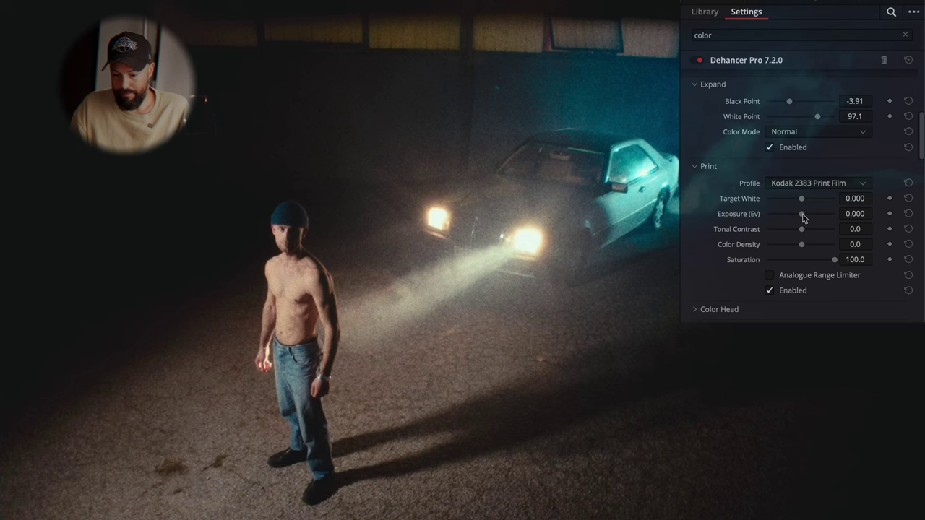
mouse_move(802, 214)
left_mouse_down()
mouse_move(827, 214)
mouse_move(800, 220)
left_mouse_up()
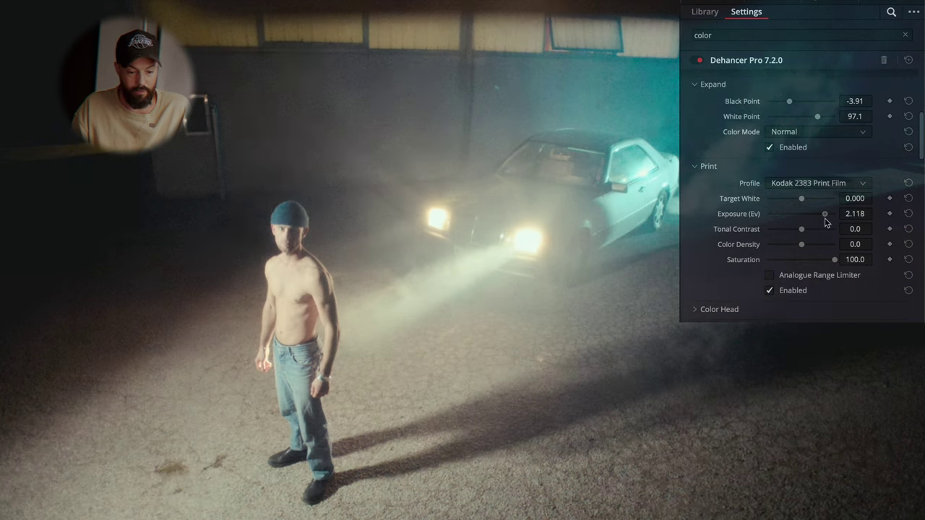
Test the input Exposure Comp. on the night clip, then reset it to 0.000
scroll(780, 213, "up", 5)
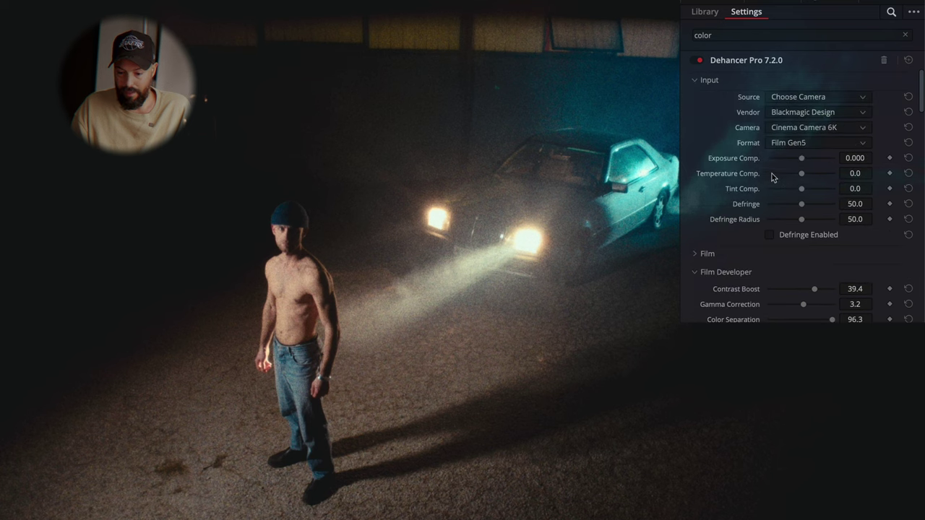
left_click_drag(804, 162, 812, 162)
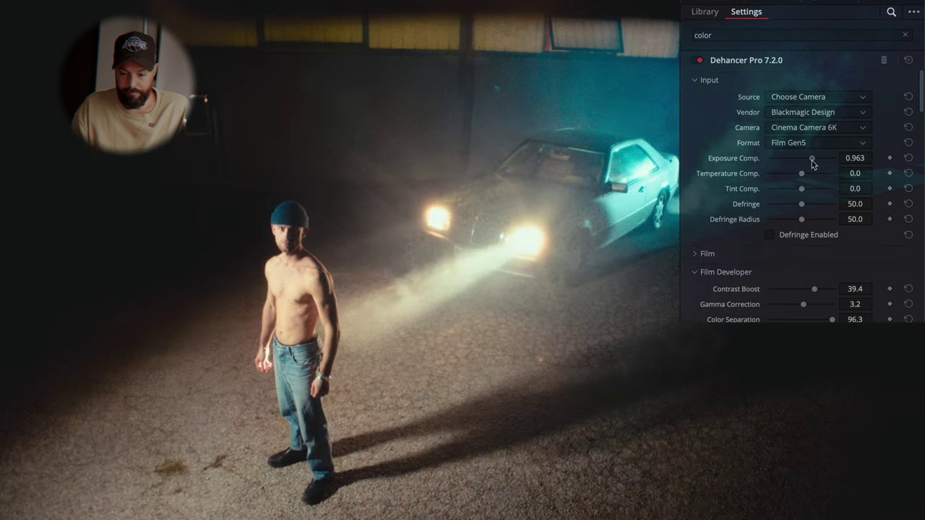
left_click_drag(812, 161, 805, 160)
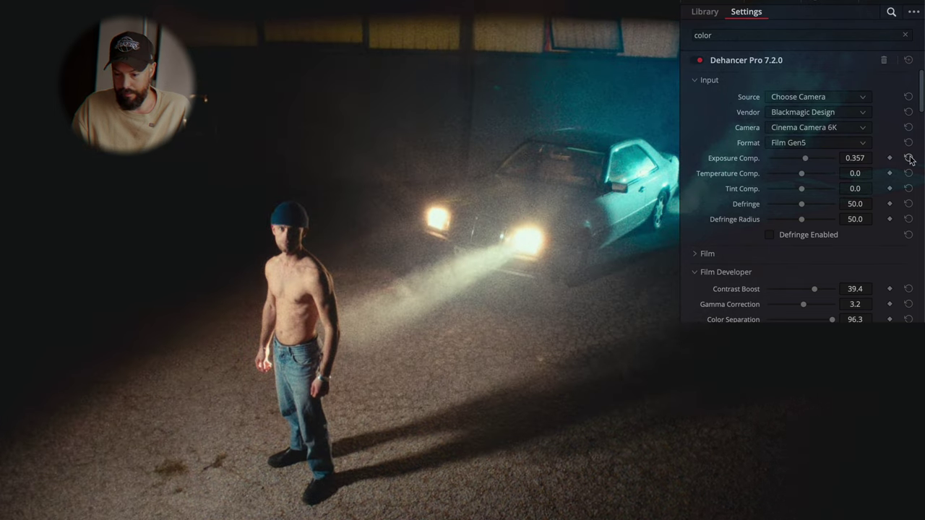
left_click(909, 159)
scroll(827, 233, "down", 5)
scroll(827, 233, "down", 5)
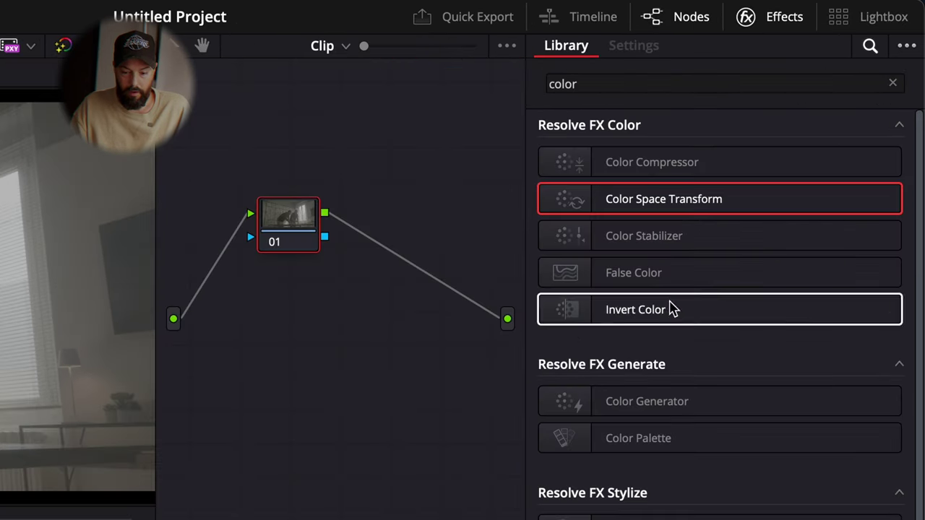
Search 'deha' and drop Dehancer Pro onto the interior clip's node 01
double_click(625, 84)
type("de")
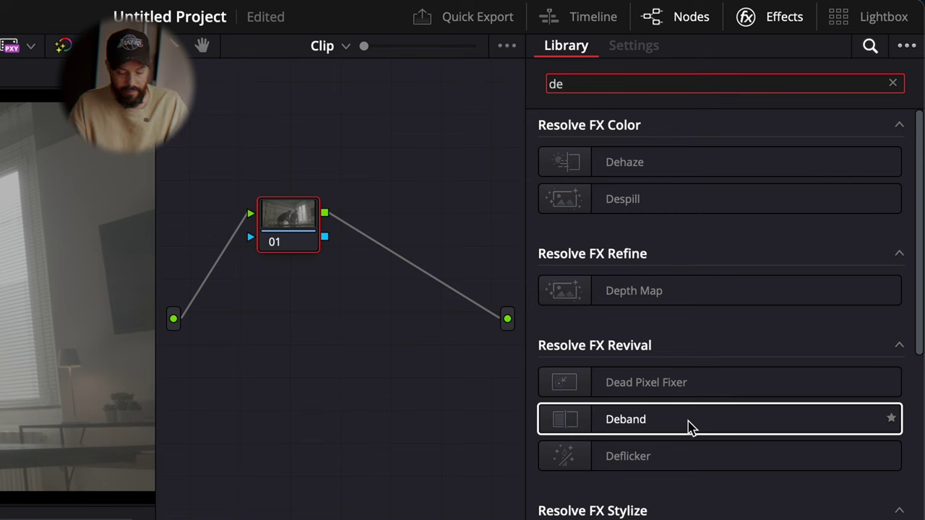
type("ha")
left_click_drag(683, 258, 293, 229)
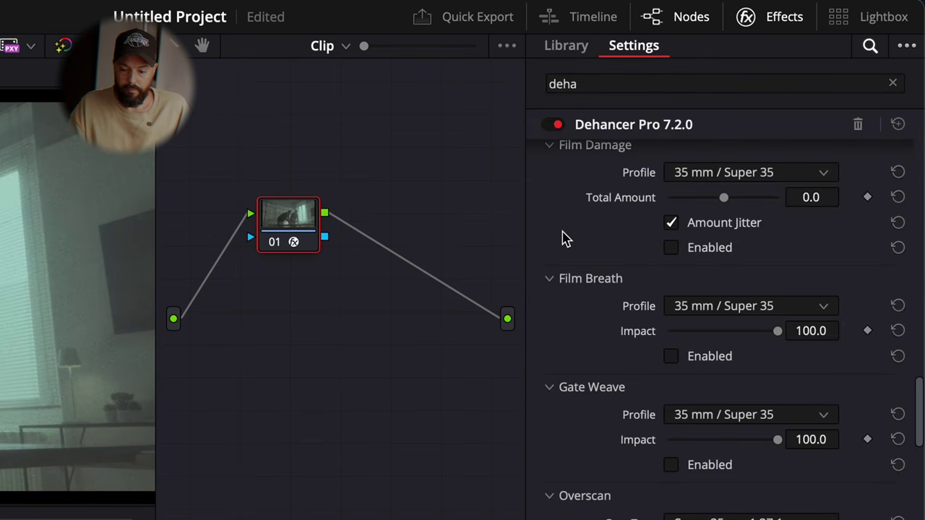
scroll(631, 272, "up", 5)
scroll(634, 273, "up", 5)
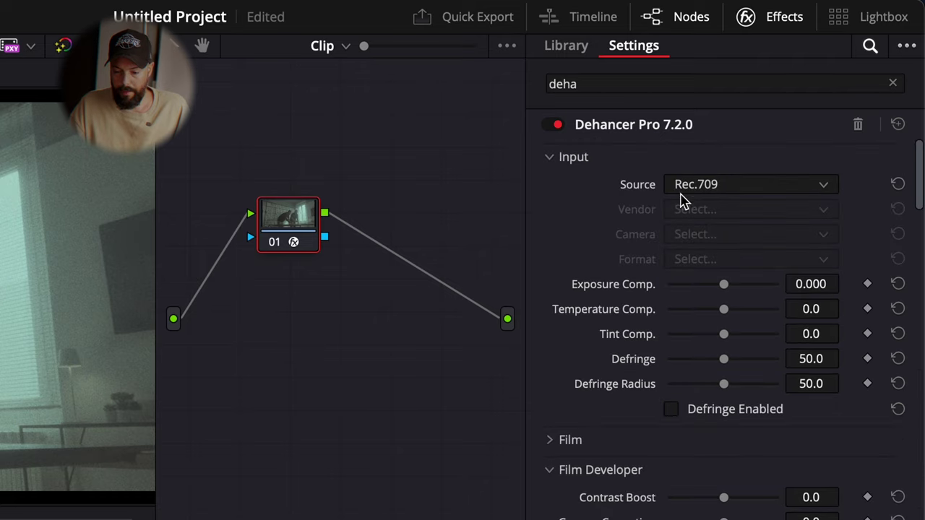
Set the Dehancer input to Choose Camera, Blackmagic Design, Cinema Camera 6K
left_click(714, 189)
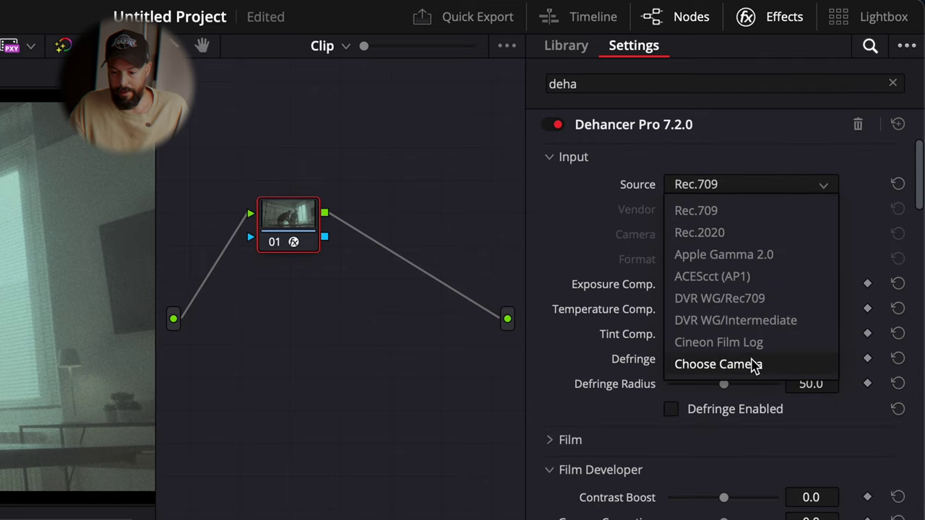
left_click(753, 366)
left_click(751, 215)
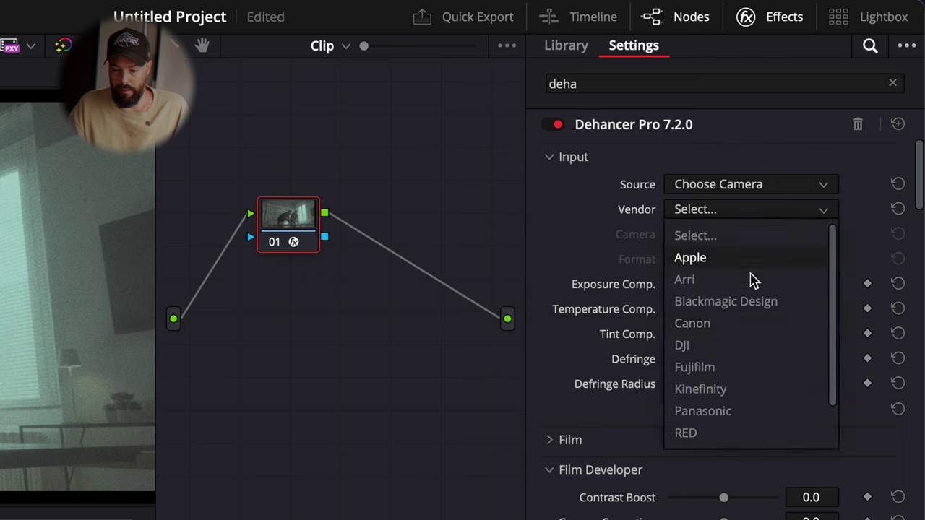
left_click(755, 305)
left_click(766, 237)
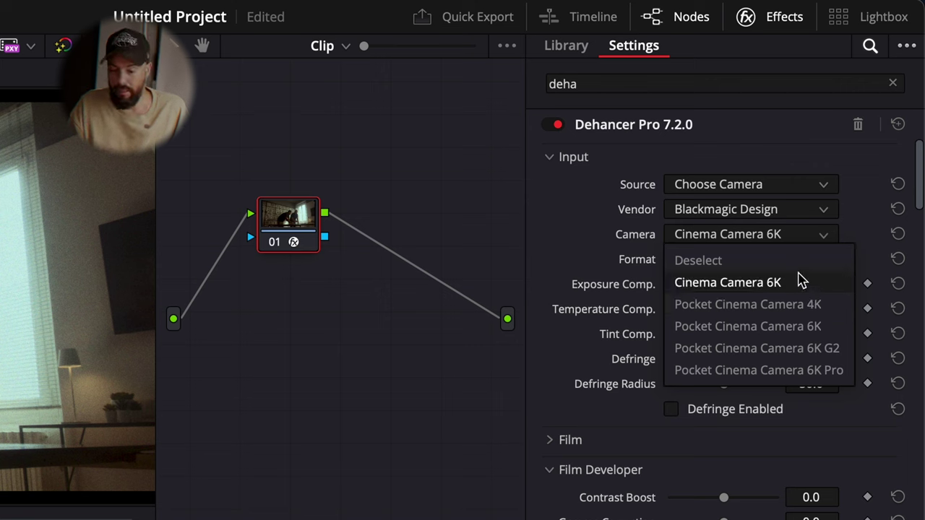
left_click(797, 282)
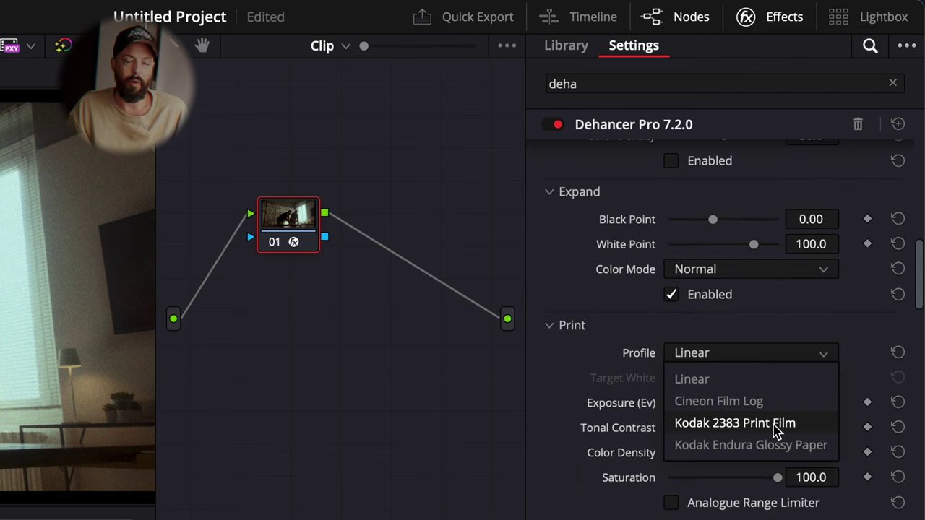
Set the interior clip's print profile to Kodak 2383 Print Film
left_click(721, 426)
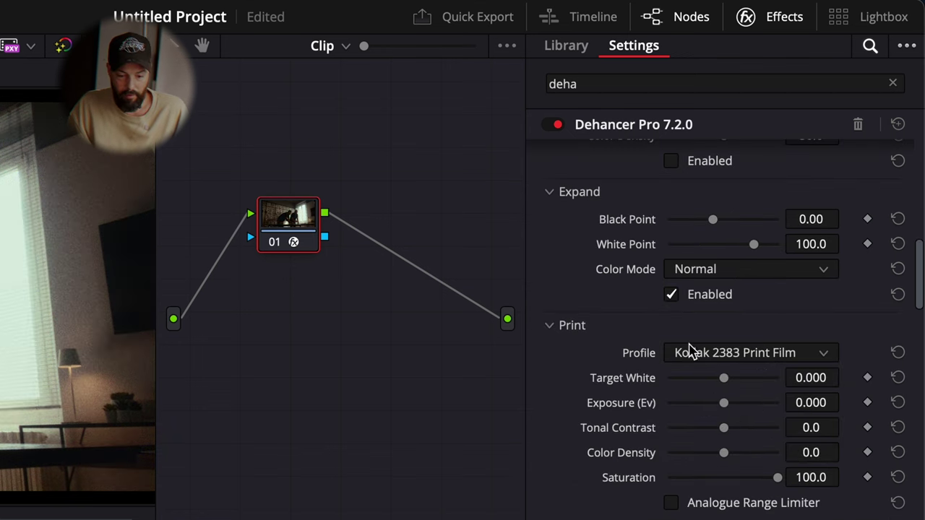
scroll(666, 335, "up", 5)
scroll(668, 339, "up", 2)
scroll(668, 338, "up", 5)
scroll(668, 338, "up", 4)
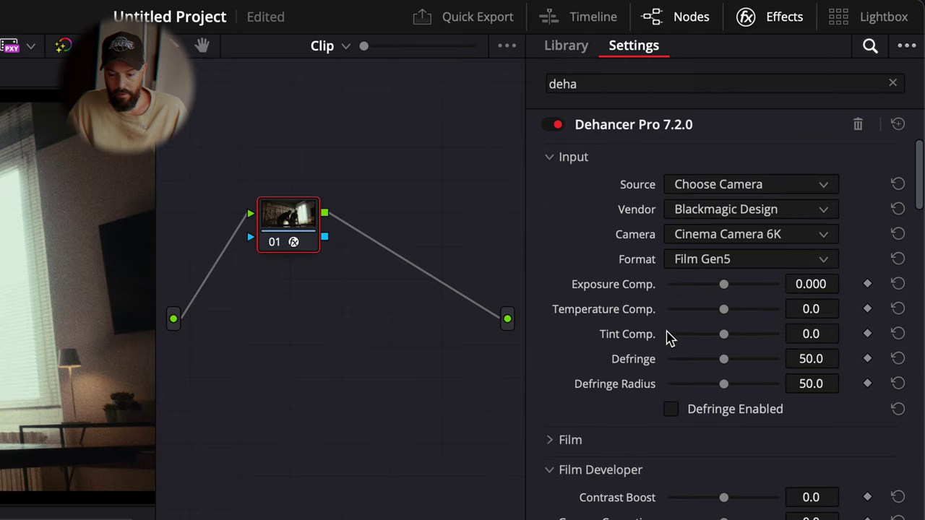
scroll(667, 338, "down", 4)
Expand the Film settings and try Fujifilm Instax as the film stock
left_click(571, 325)
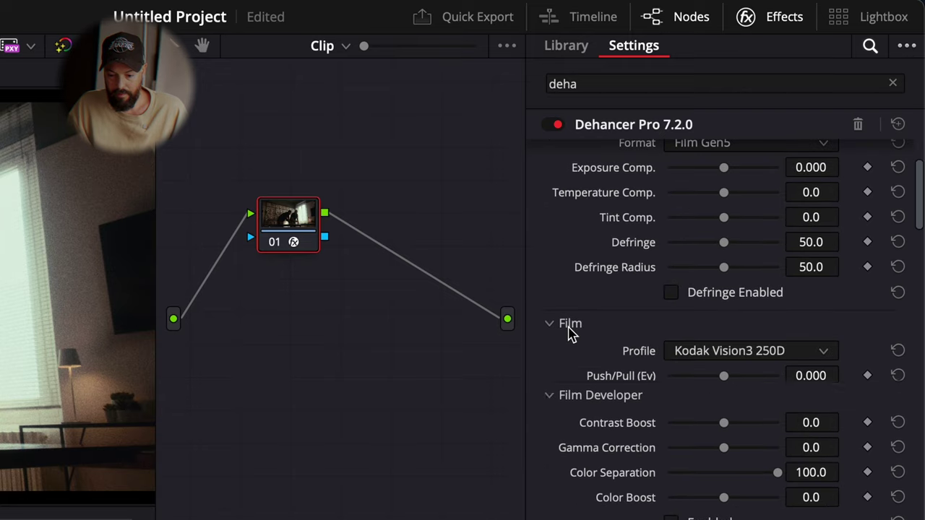
left_click(737, 354)
scroll(755, 433, "down", 3)
scroll(759, 463, "down", 2)
scroll(758, 477, "down", 4)
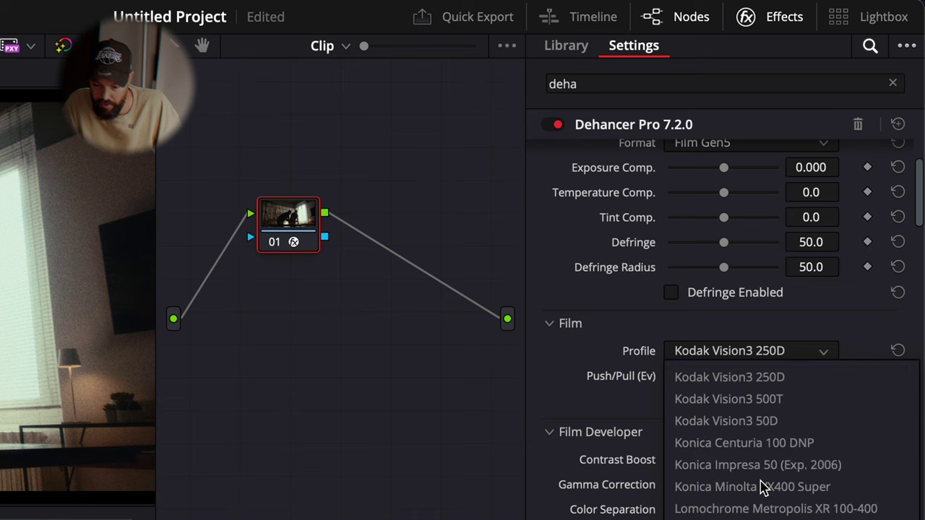
scroll(762, 488, "down", 4)
scroll(762, 488, "down", 1)
scroll(763, 487, "up", 3)
scroll(763, 488, "up", 4)
scroll(762, 488, "up", 2)
scroll(763, 488, "up", 4)
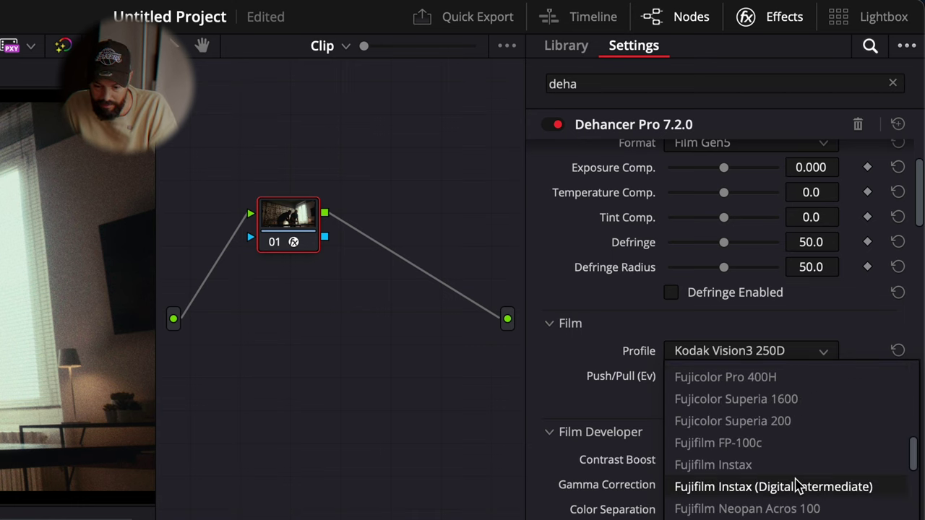
left_click(768, 466)
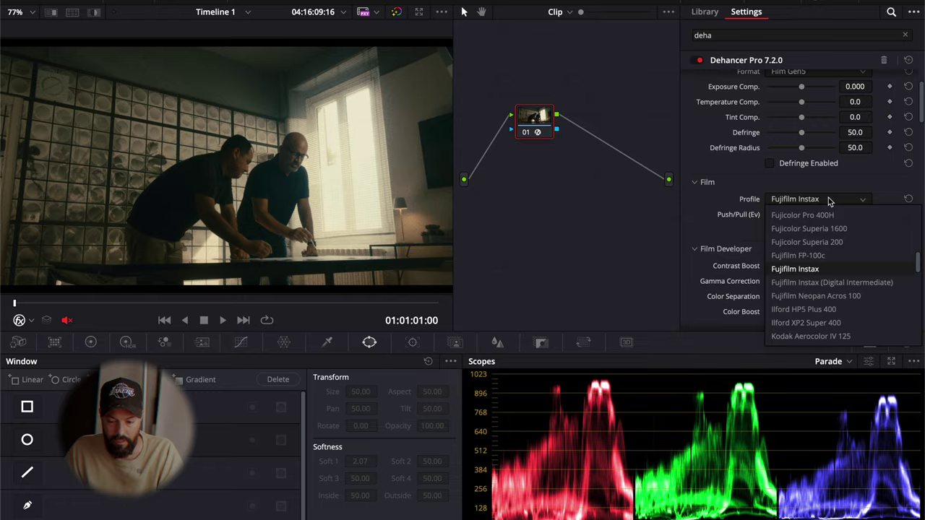
Try Fujifilm Neopan Acros 100, then settle on Kodak Color Plus 200
left_click(841, 297)
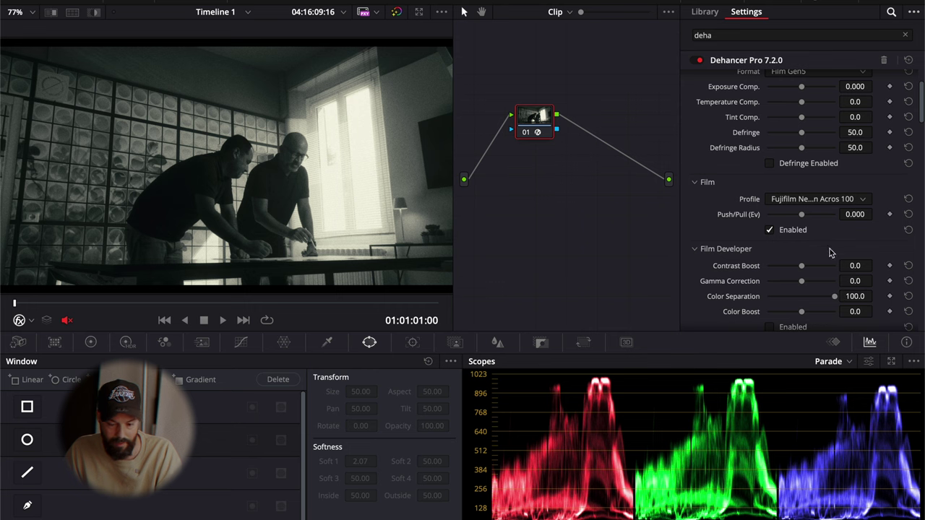
left_click(832, 201)
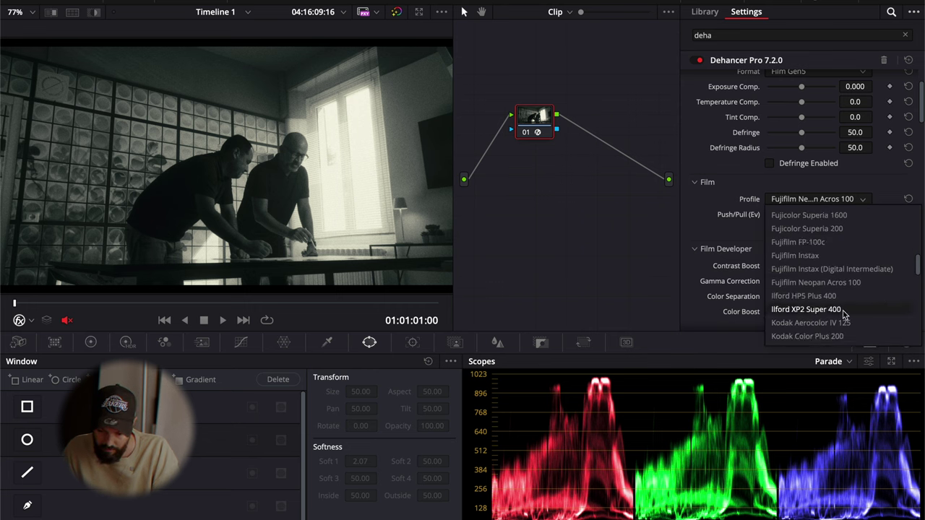
scroll(845, 311, "down", 1)
left_click(844, 296)
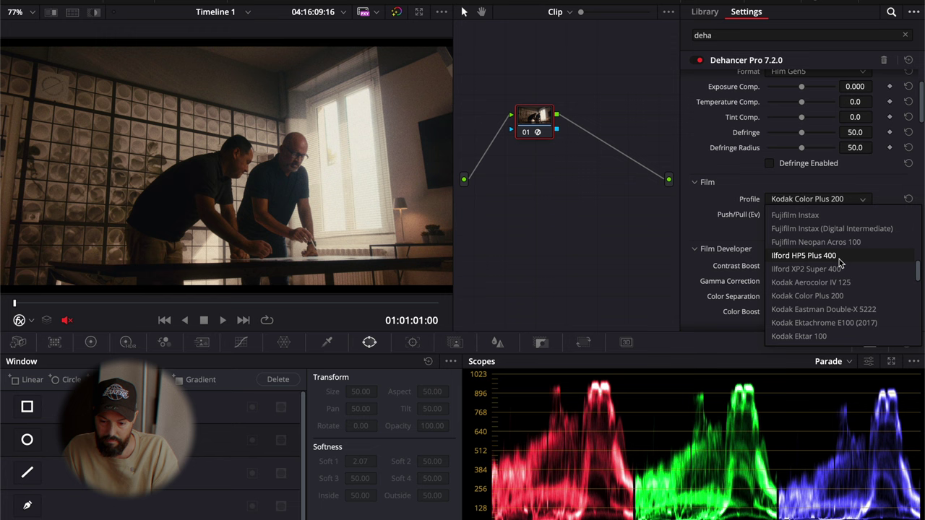
Choose Fujicolor Pro 400H as the Dehancer film stock
scroll(841, 264, "up", 1)
scroll(840, 264, "up", 1)
left_click(823, 243)
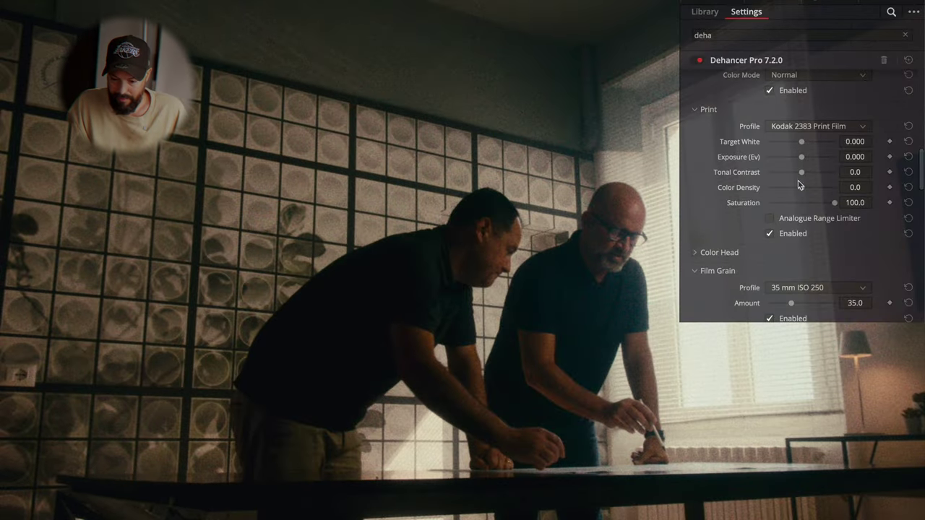
Raise Print colour density to 30.3, set saturation 86.3 and lower tonal contrast below zero
left_click_drag(803, 193, 825, 204)
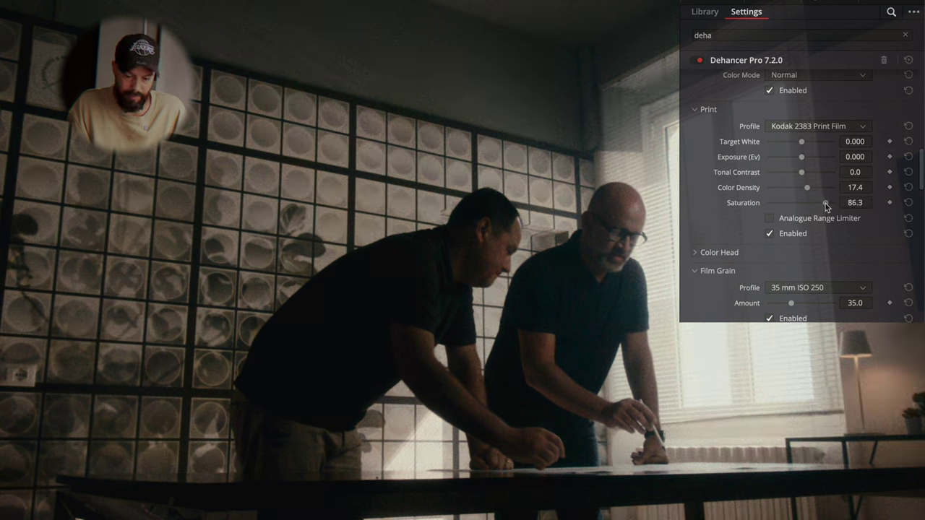
scroll(753, 166, "up", 3)
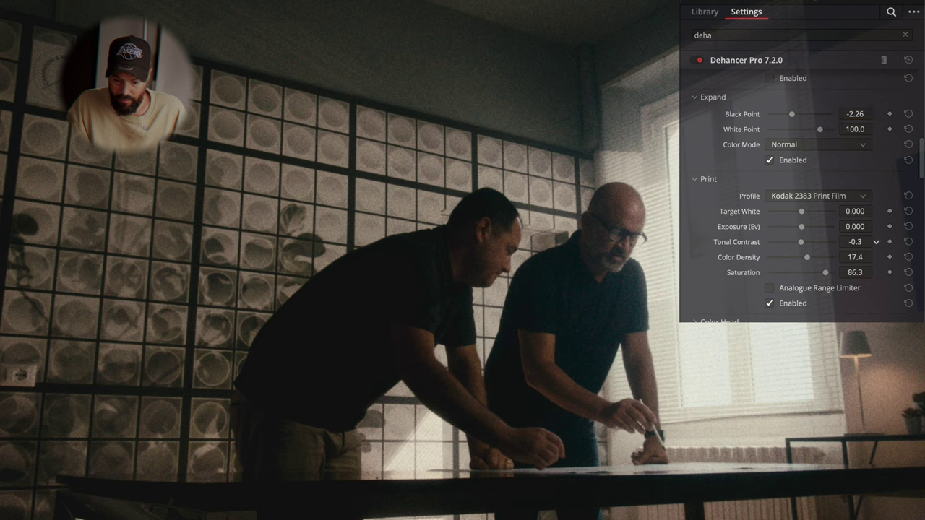
left_click_drag(855, 242, 830, 241)
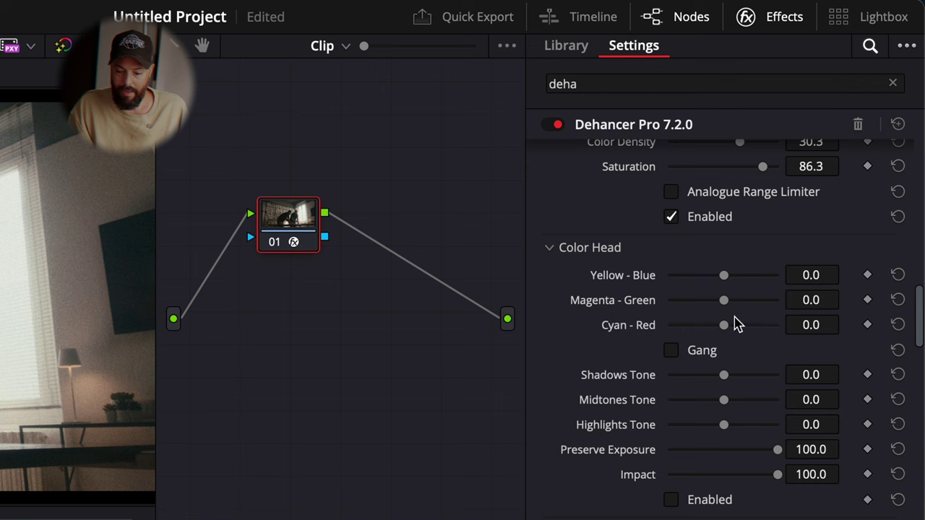
Gang the Color Head tone controls and collapse the Color Head section
left_click_drag(726, 278, 728, 281)
left_click(672, 352)
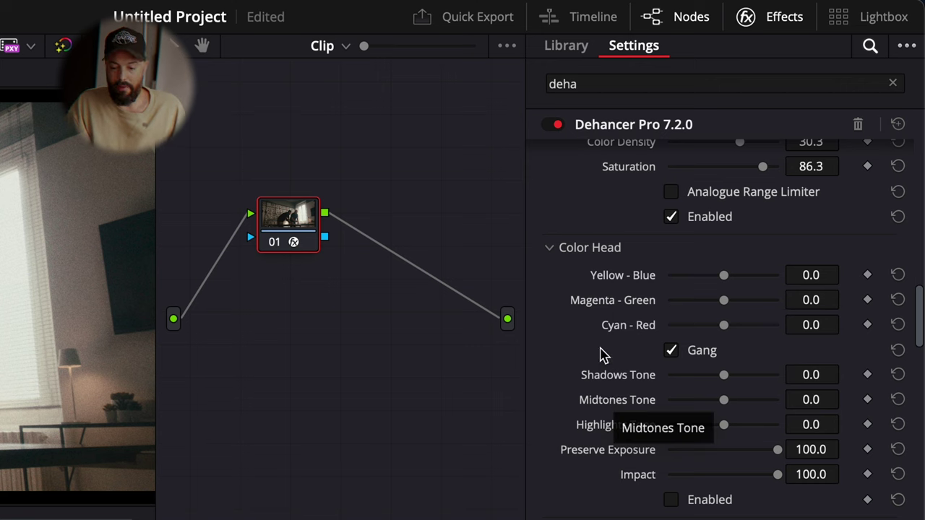
left_click(552, 248)
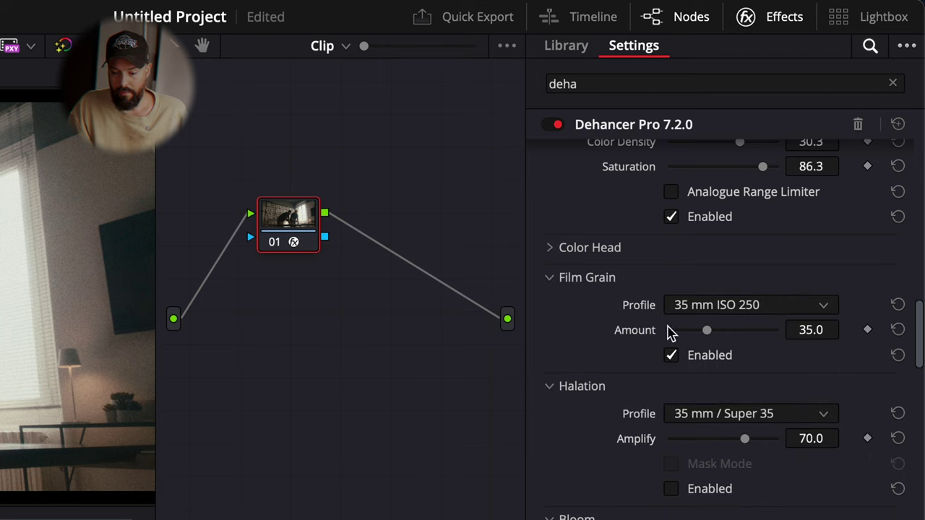
Lower the film grain amount to 11, keeping the current grain profile
left_click(737, 310)
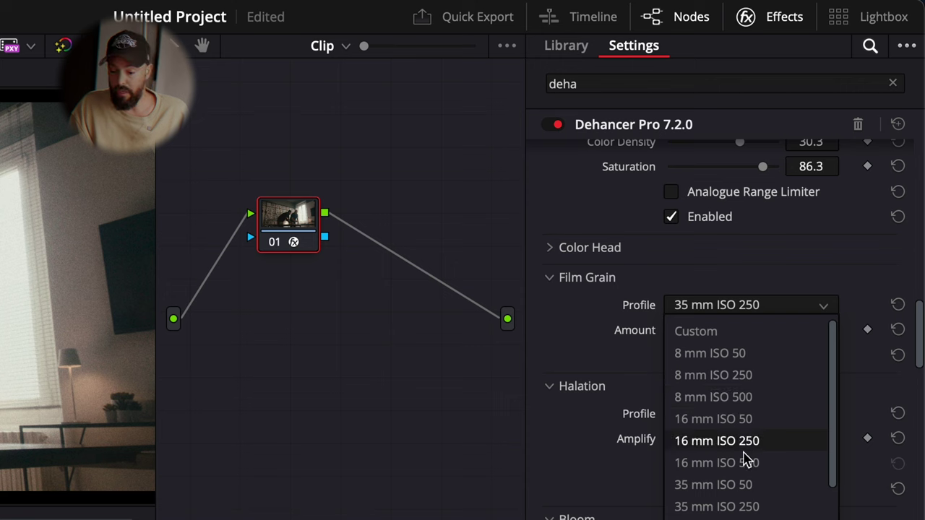
scroll(747, 463, "down", 1)
scroll(753, 460, "down", 2)
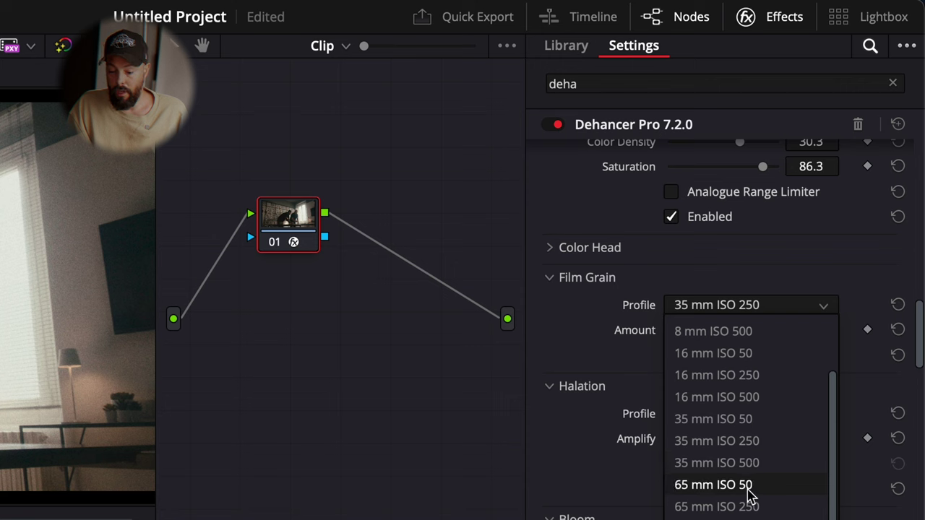
left_click(601, 340)
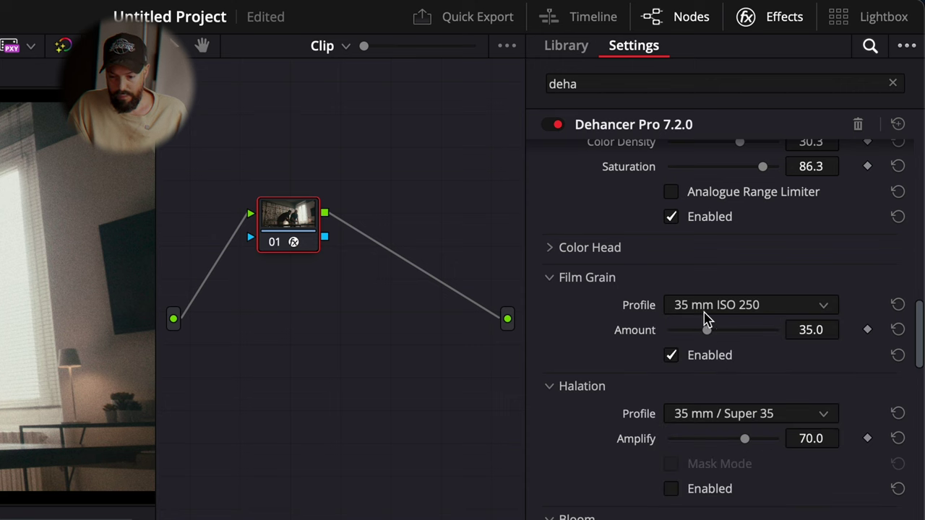
left_click_drag(706, 330, 679, 344)
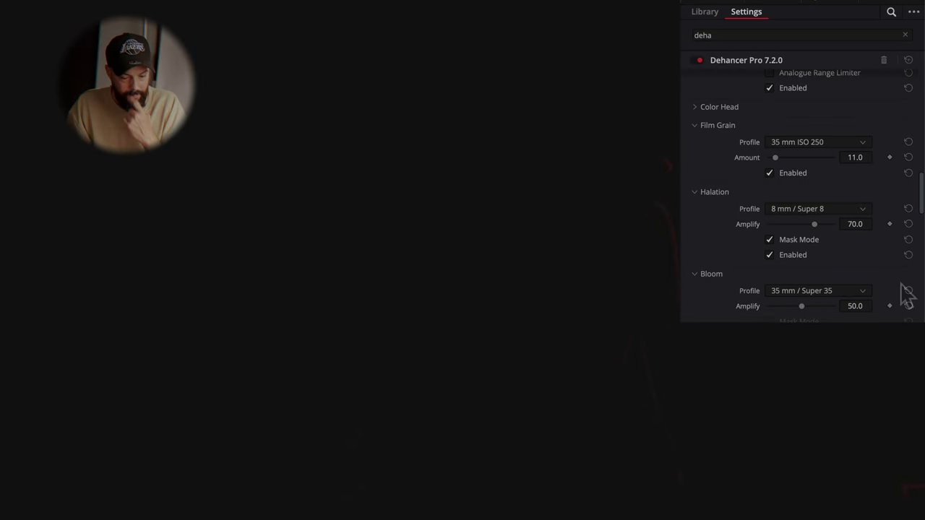
Compare halation profiles, landing on 8 mm / Super 8 No Remjet with the mask preview off
left_click(801, 212)
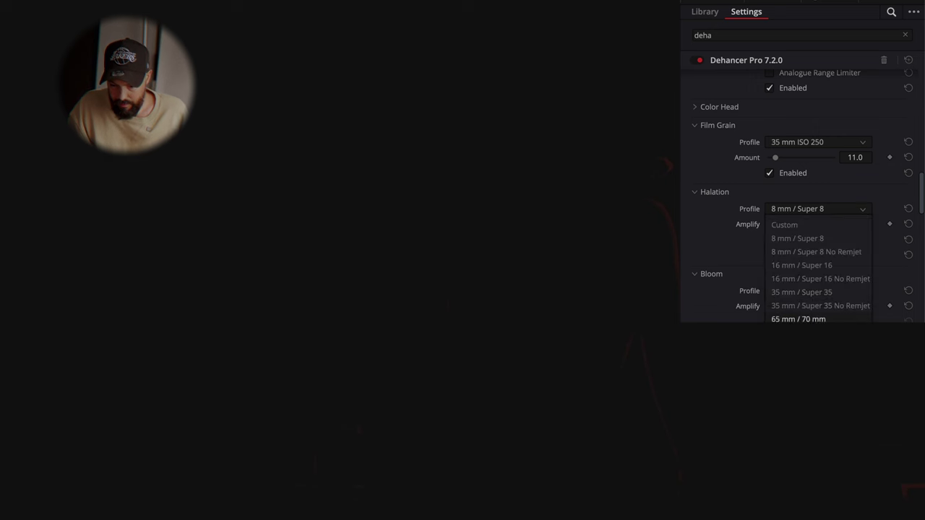
left_click(810, 316)
left_click(800, 210)
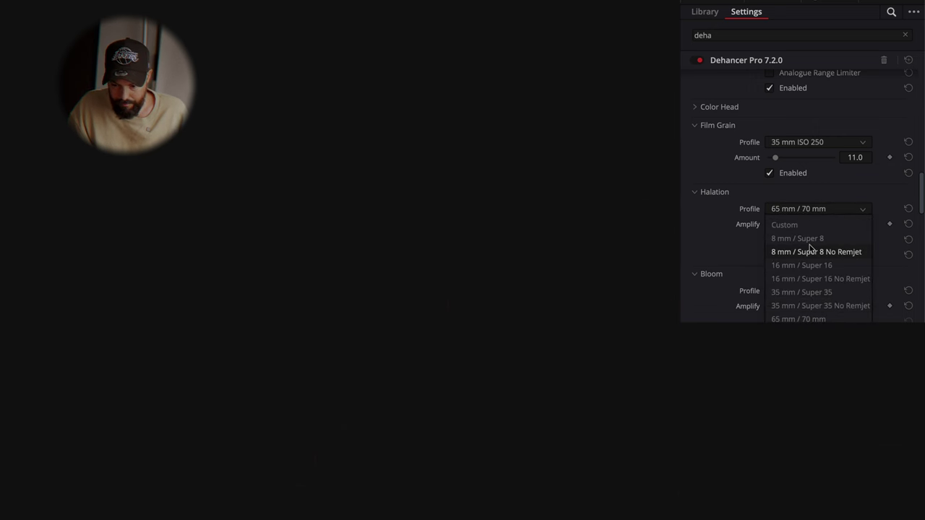
left_click(802, 250)
left_click(810, 210)
left_click(814, 238)
left_click(805, 208)
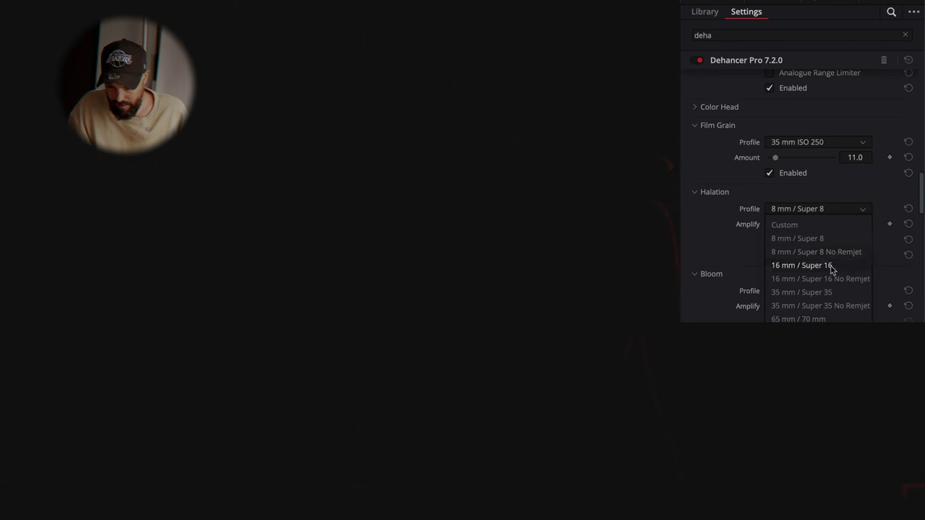
left_click(831, 268)
left_click(819, 209)
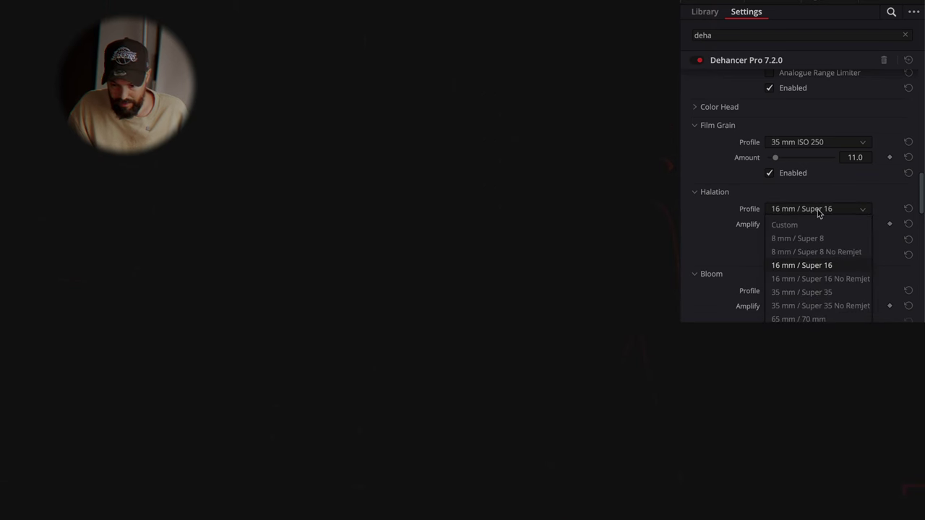
left_click(826, 251)
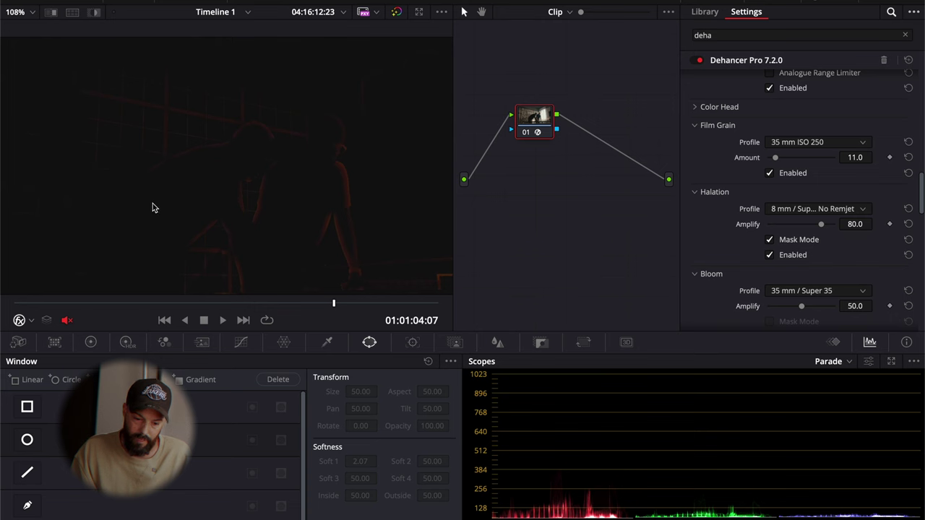
left_click(770, 239)
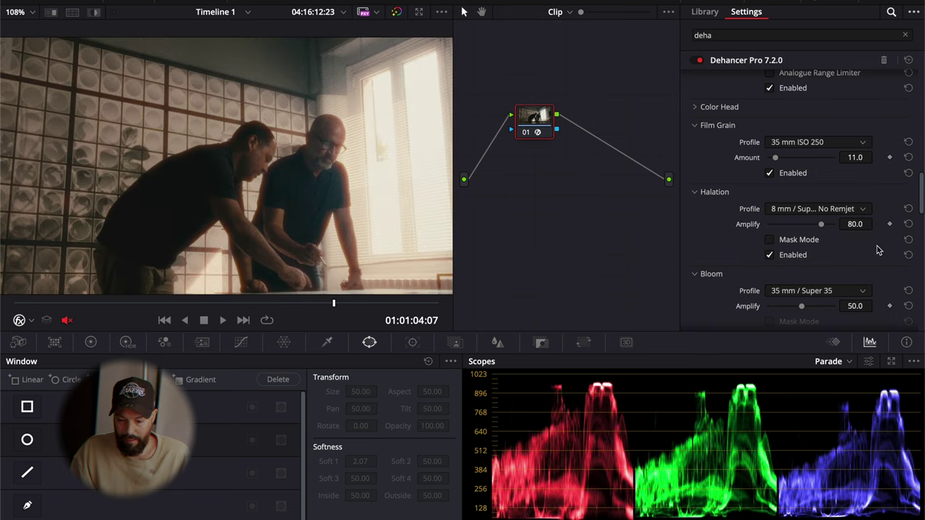
Finish halation on the 16 mm / Super 16 profile at amplify 70 with Mask Mode off
mouse_move(806, 225)
left_mouse_down()
mouse_move(764, 232)
mouse_move(843, 224)
mouse_move(791, 224)
left_mouse_up()
left_click(803, 209)
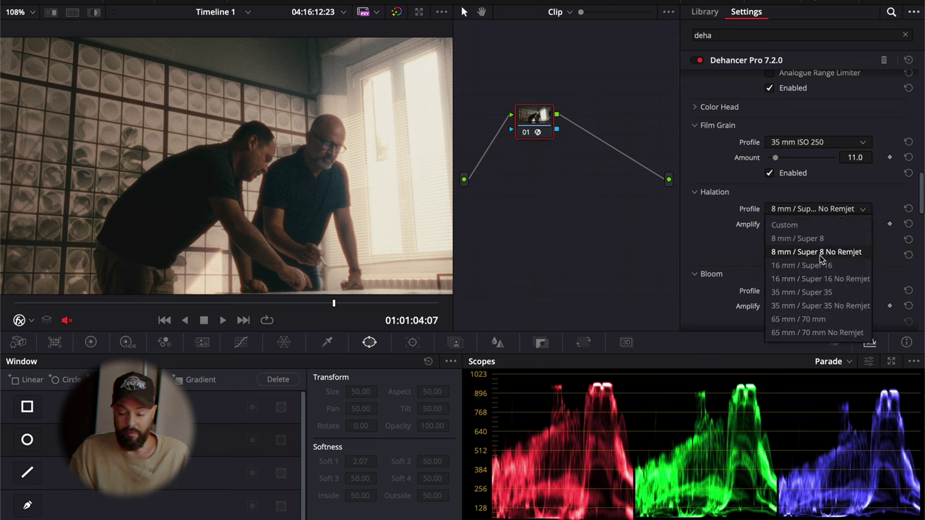
left_click(814, 293)
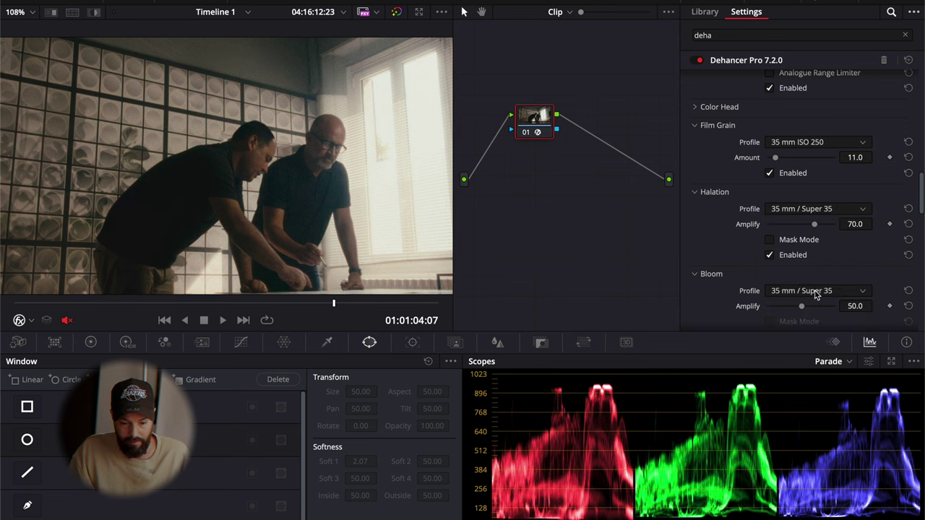
mouse_move(787, 227)
left_mouse_down()
mouse_move(758, 228)
mouse_move(865, 229)
left_mouse_up()
left_click(769, 240)
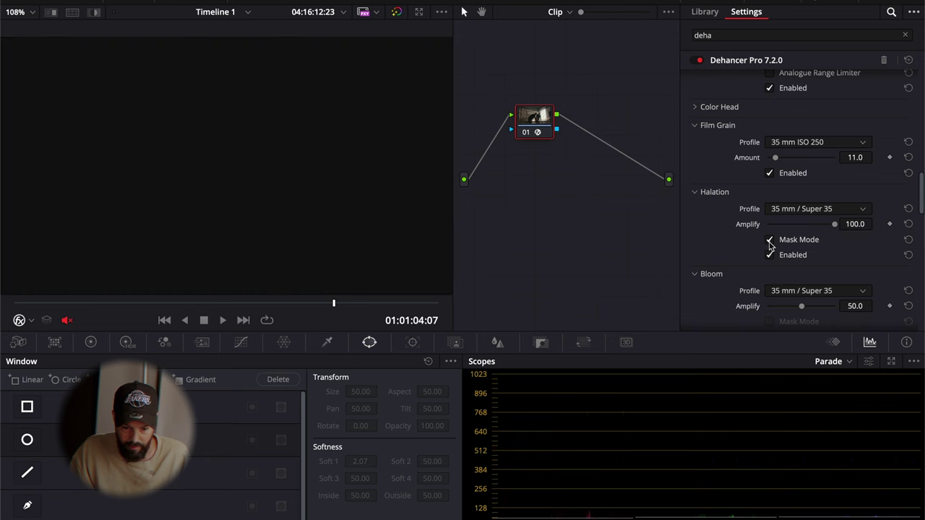
left_click(770, 244)
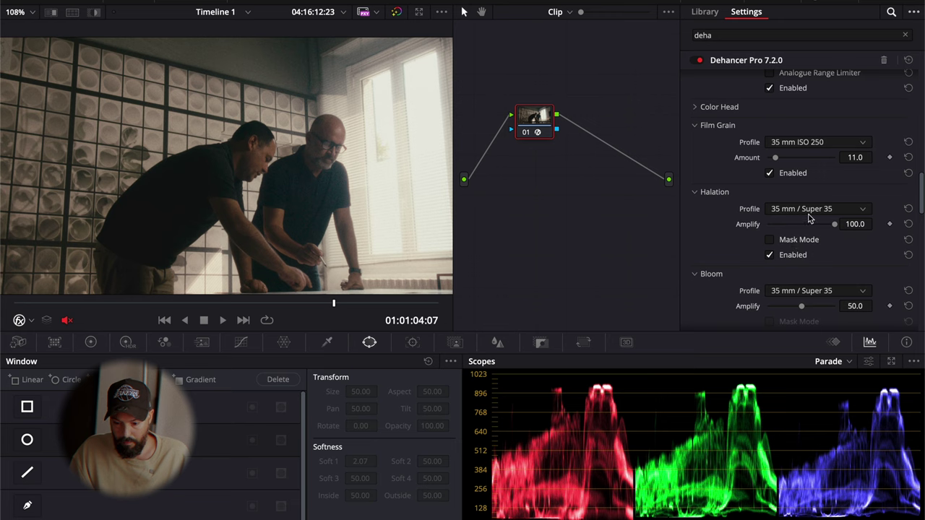
left_click(809, 214)
left_click(772, 253)
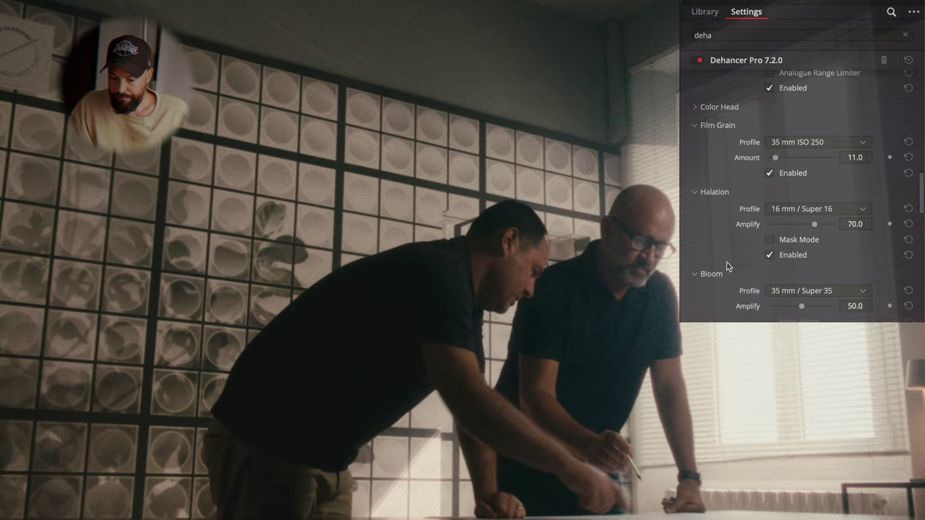
Choose the 8 mm / Super 8 bloom profile, push bloom amplify to 100, and collapse Bloom
scroll(752, 285, "down", 2)
scroll(710, 262, "down", 2)
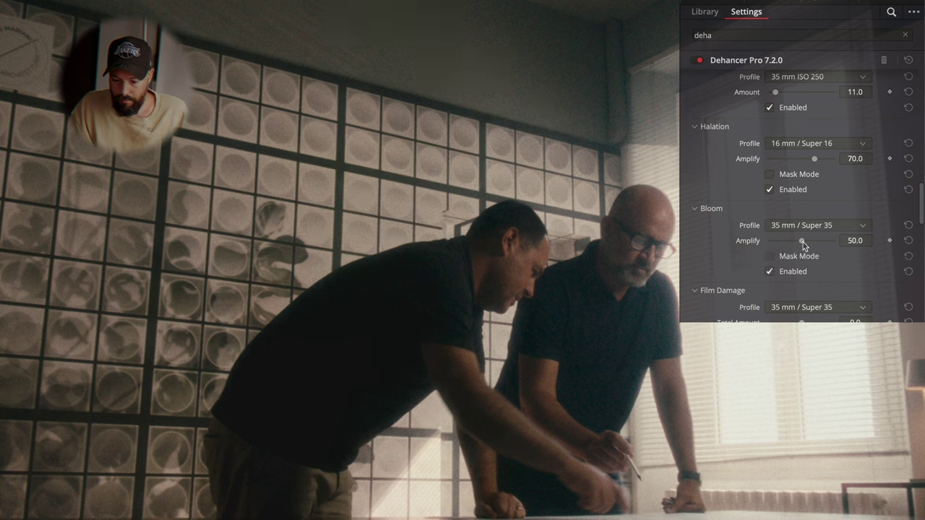
left_click_drag(814, 245, 803, 236)
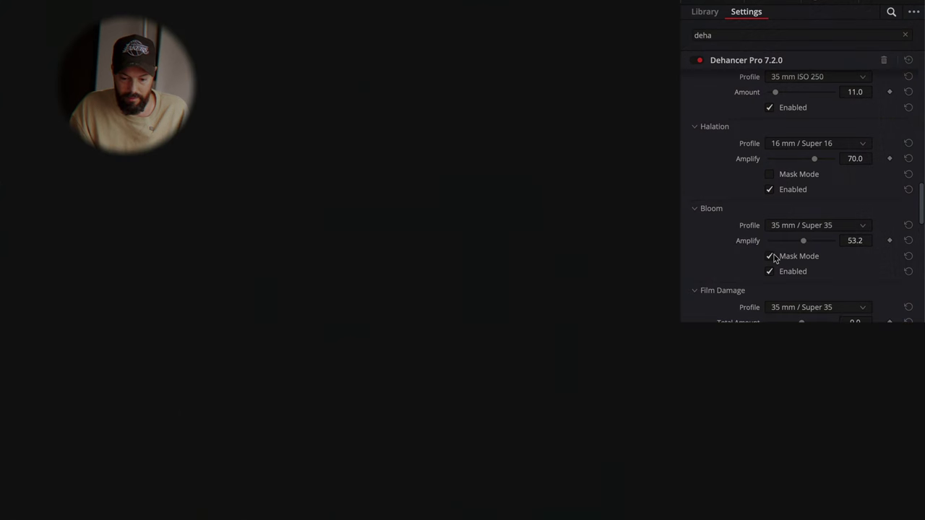
left_click(774, 258)
left_click(816, 225)
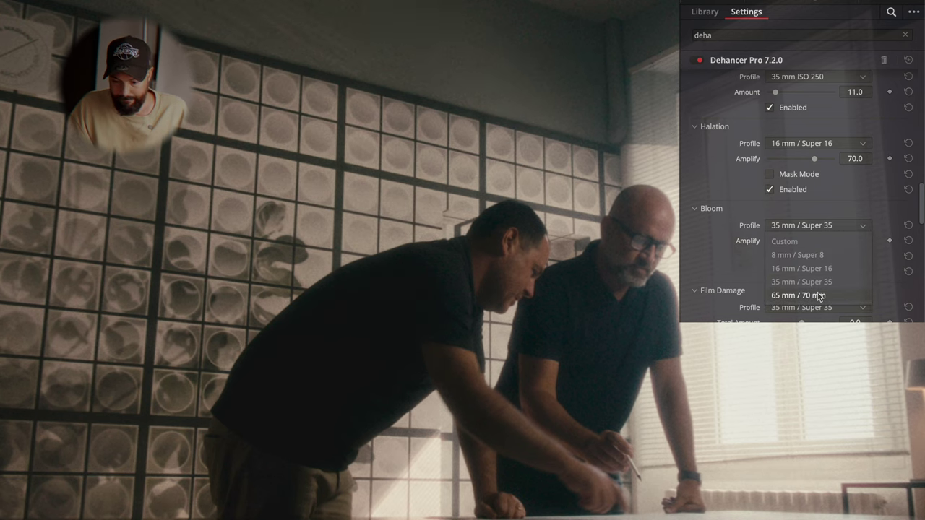
left_click(810, 256)
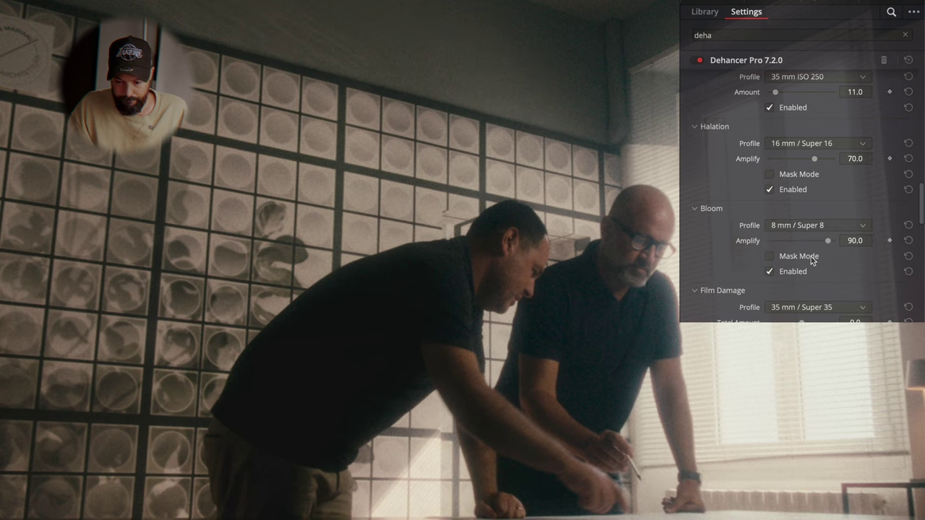
left_click(770, 256)
left_click(770, 256)
mouse_move(782, 241)
left_mouse_down()
mouse_move(857, 237)
mouse_move(782, 241)
left_mouse_up()
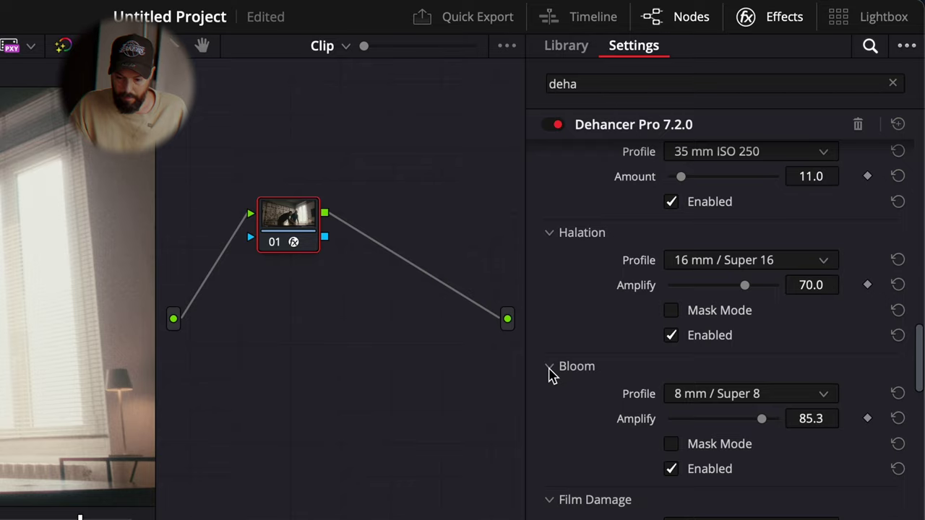
left_click(549, 367)
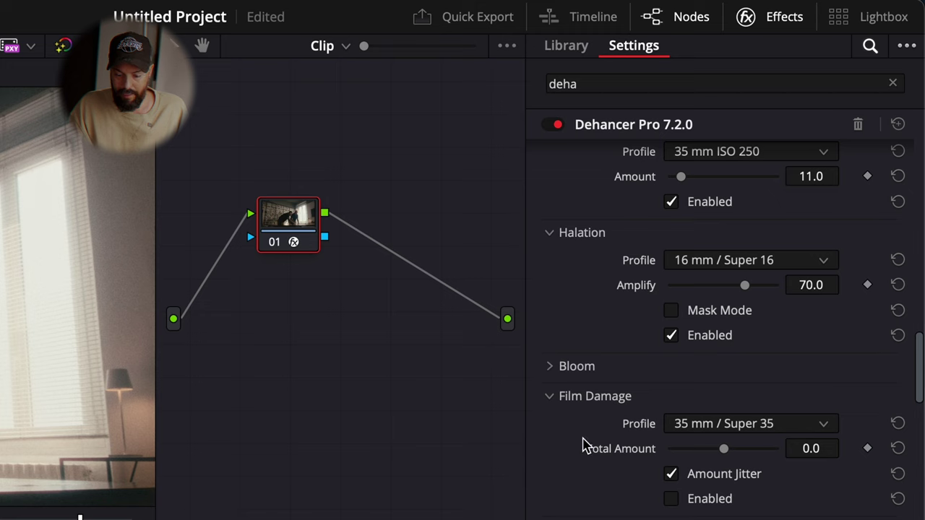
Enable Film Damage on the 8 mm / Super 8 profile with total amount about 18.8
scroll(584, 447, "down", 3)
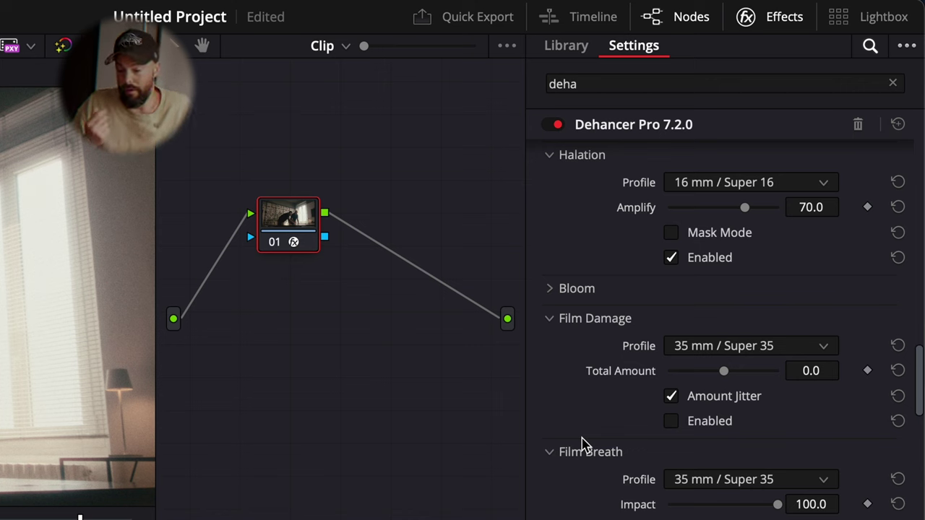
left_click(673, 424)
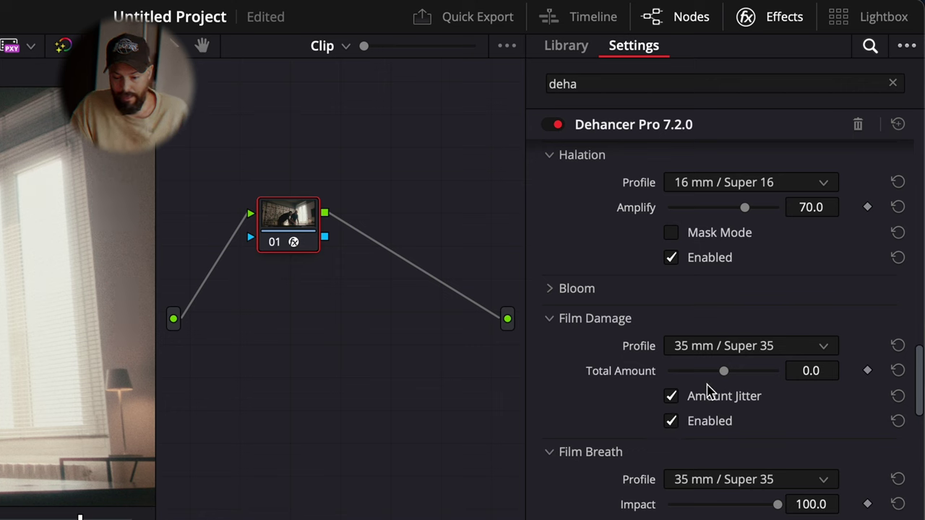
left_click_drag(722, 370, 746, 369)
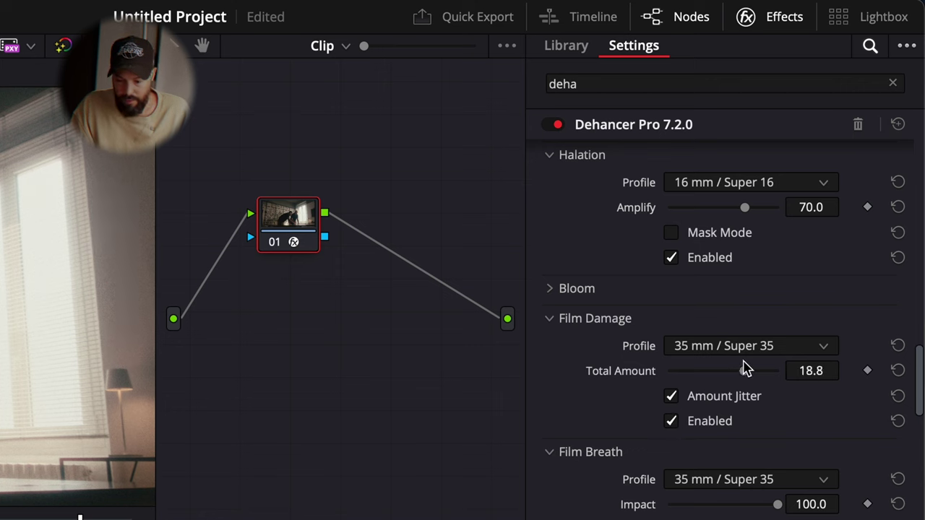
left_click(751, 351)
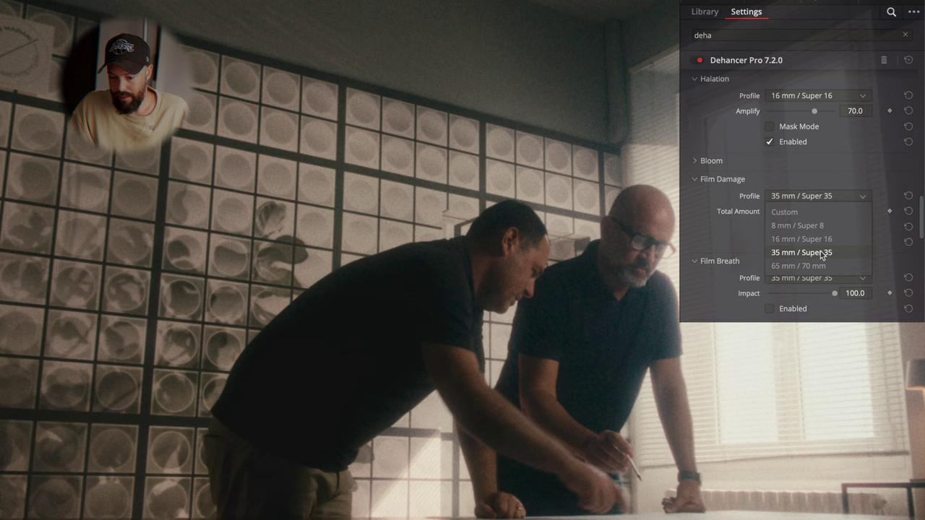
left_click(810, 226)
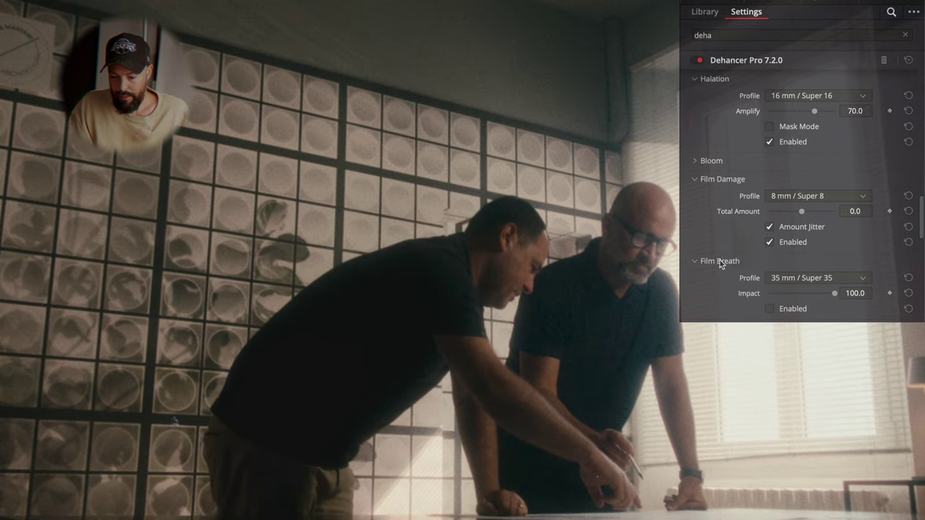
Turn on Gate Weave and expand the Film Breath settings
left_click(719, 263)
scroll(733, 286, "down", 2)
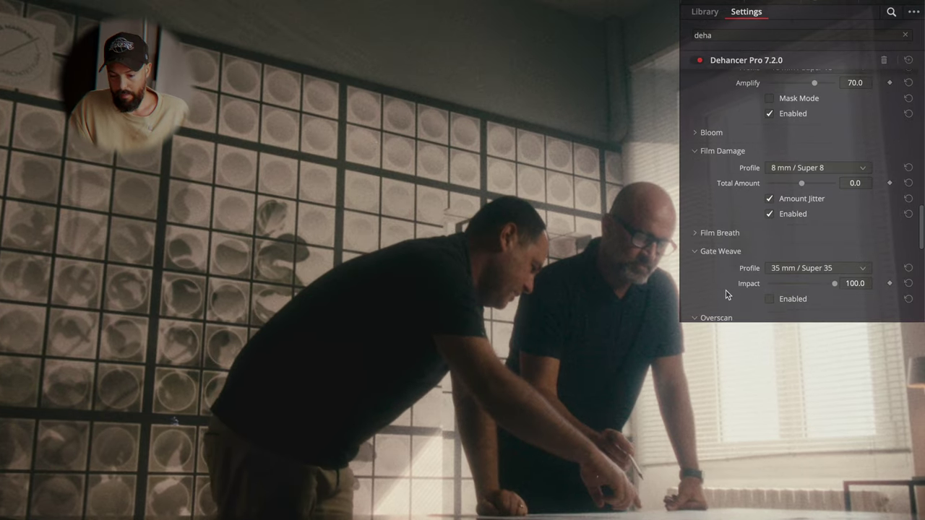
left_click(770, 292)
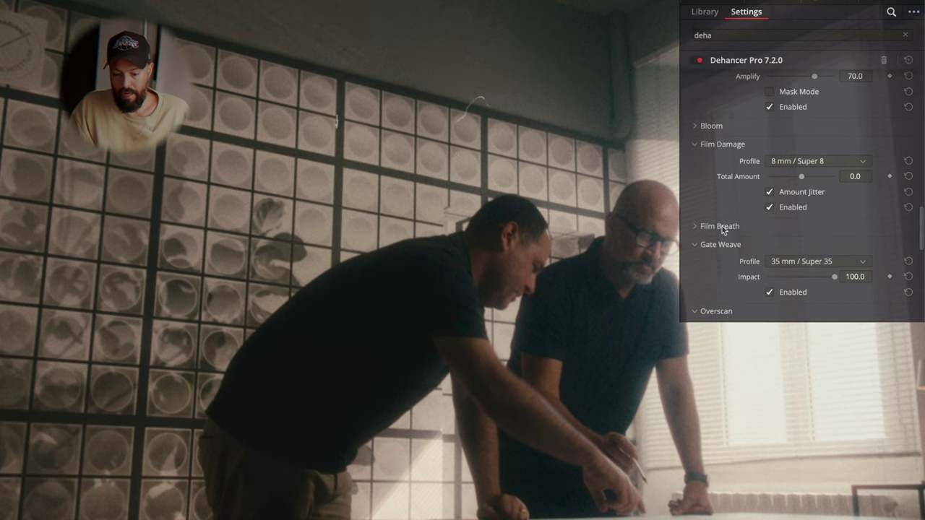
scroll(733, 249, "down", 5)
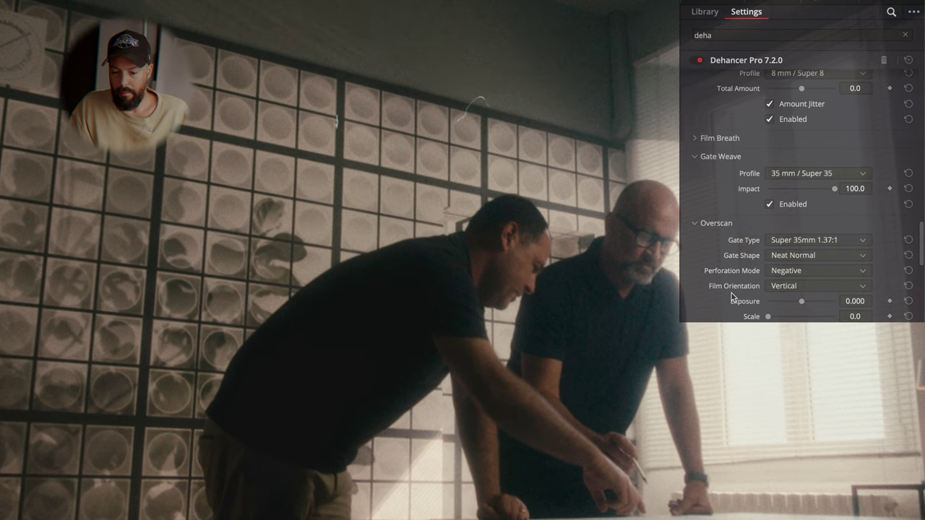
left_click(719, 138)
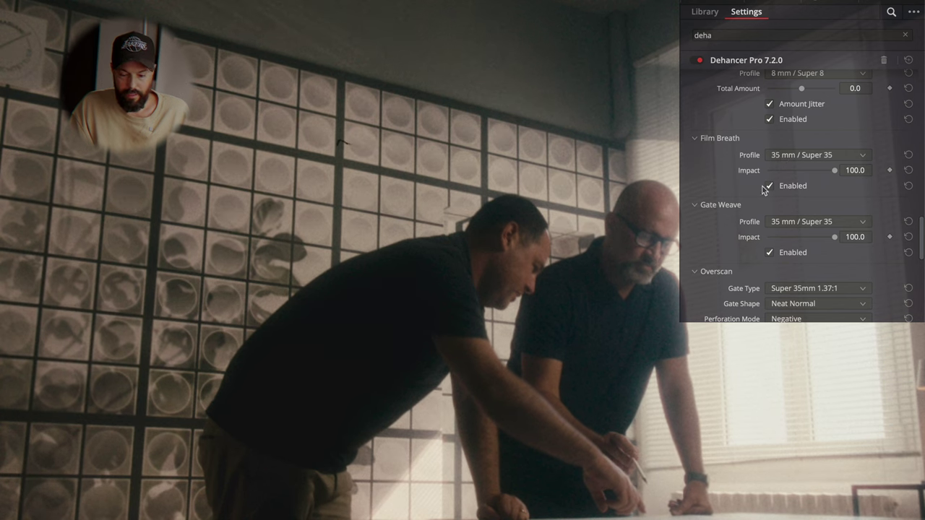
scroll(724, 188, "up", 6)
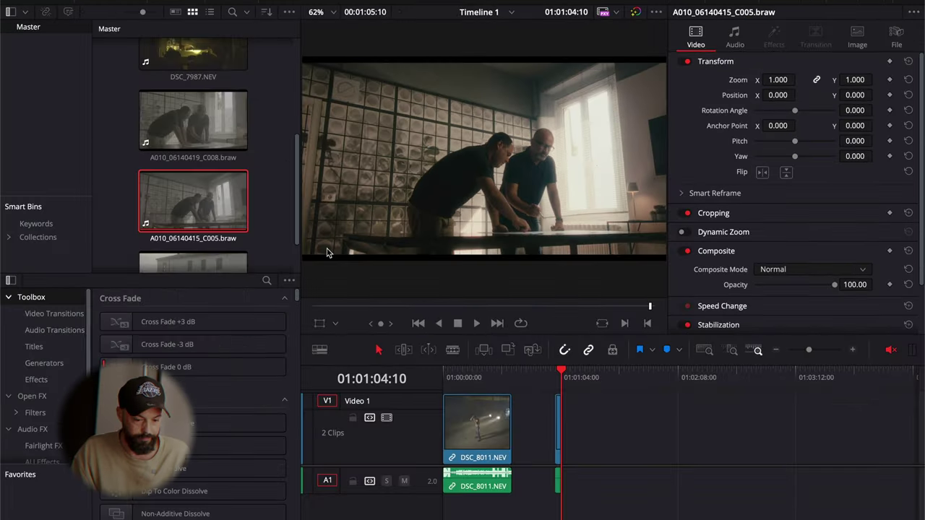
Drag DSC_7987 from the Media Pool onto V1 right after DSC_8011
scroll(261, 233, "up", 5)
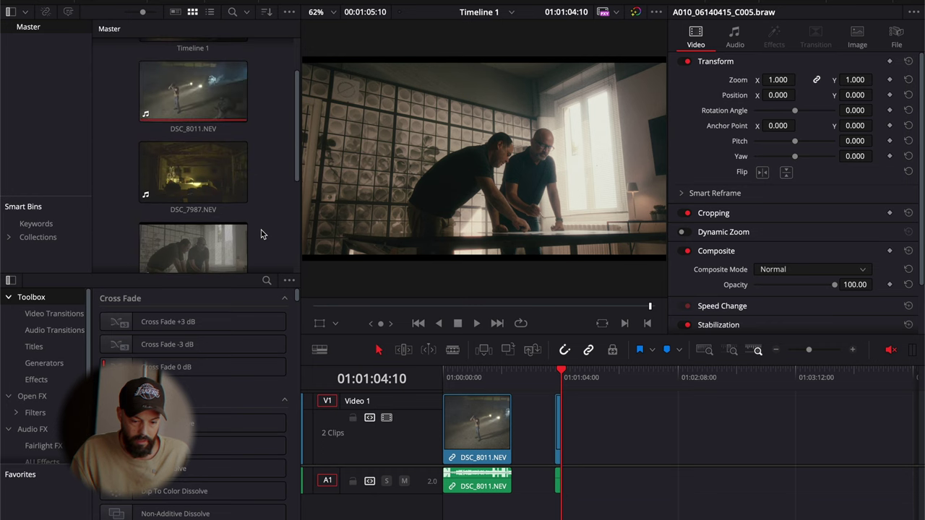
scroll(262, 207, "down", 3)
scroll(264, 207, "down", 2)
scroll(262, 208, "up", 3)
mouse_move(210, 109)
left_mouse_down()
mouse_move(528, 218)
mouse_move(621, 426)
left_mouse_up()
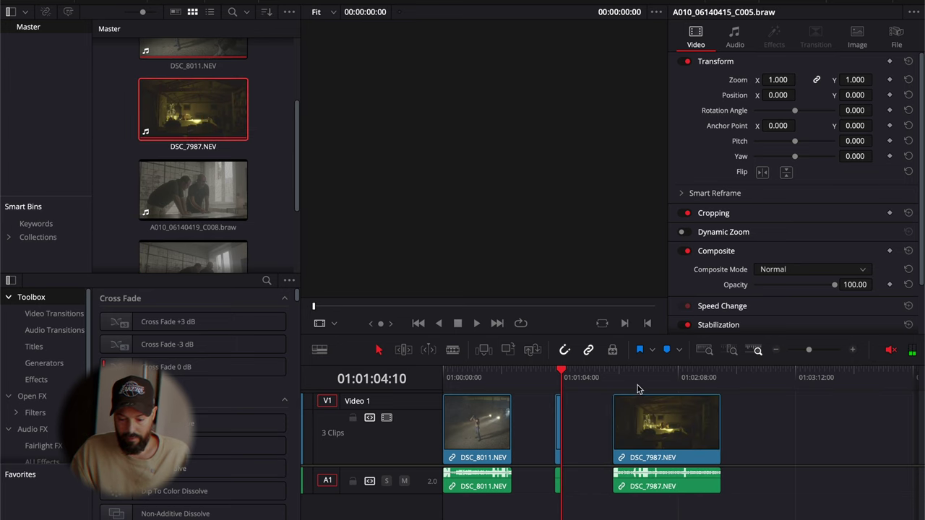
Scrub through DSC_7987 and preview it in full-screen cinema mode, then exit
left_click(639, 377)
left_click_drag(640, 381, 648, 376)
key("ctrl+f")
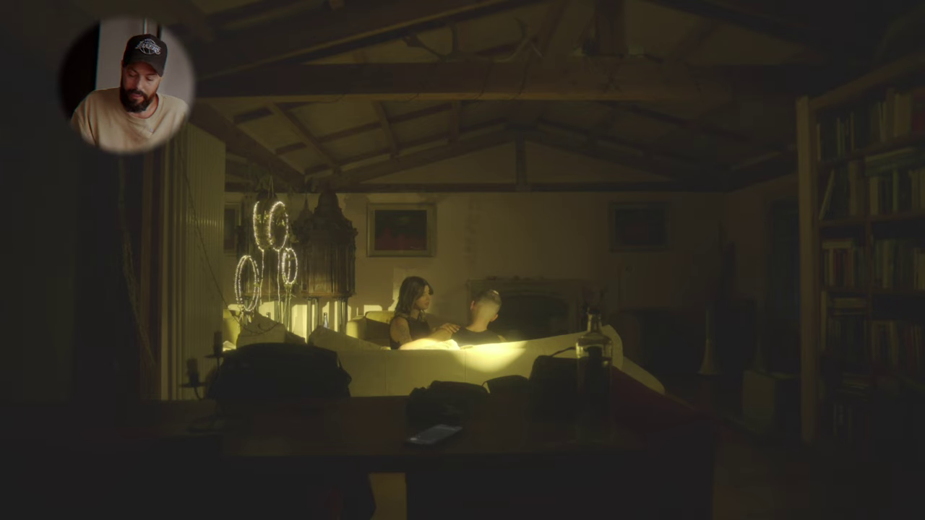
key("Escape")
Apply Dehancer Pro to node 01, insert an empty serial node ahead of it, and select the Library search text
left_click_drag(659, 371, 678, 372)
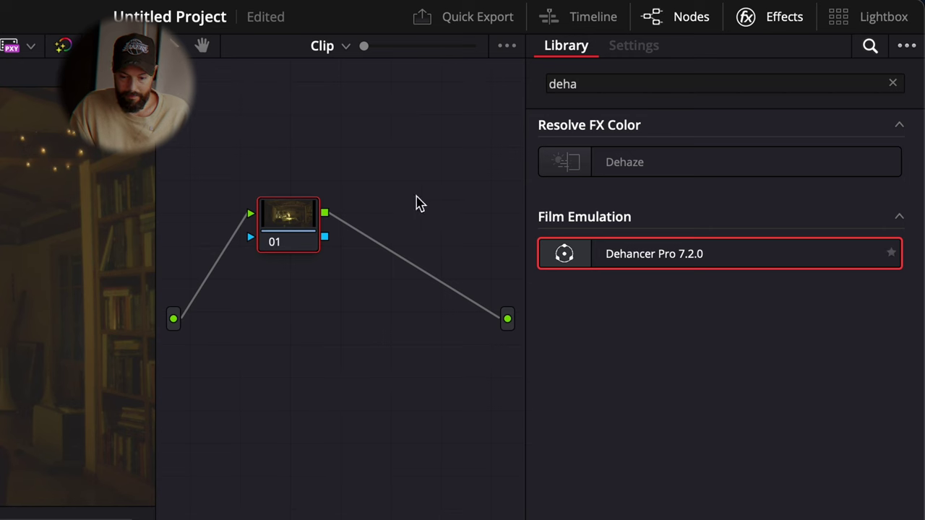
mouse_move(597, 238)
left_mouse_down()
mouse_move(293, 221)
mouse_move(405, 220)
left_mouse_up()
key("shift+s")
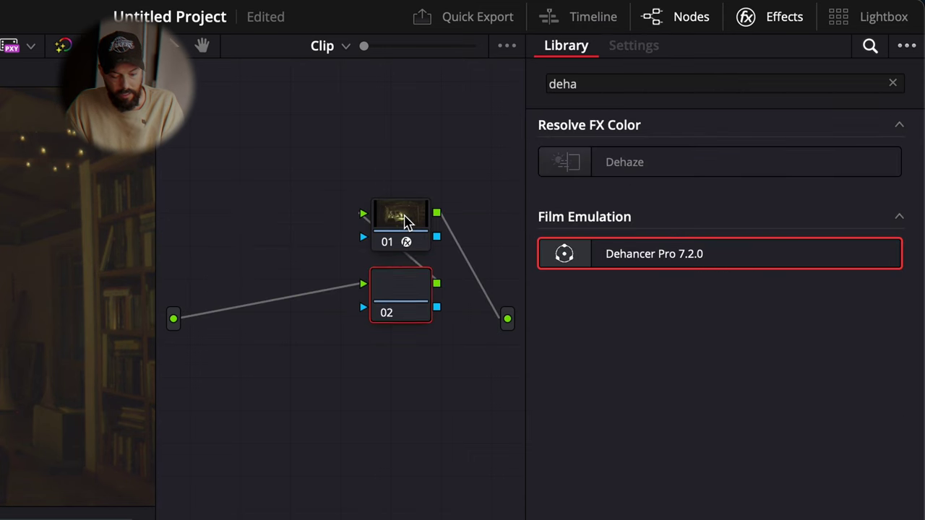
left_click_drag(412, 289, 292, 269)
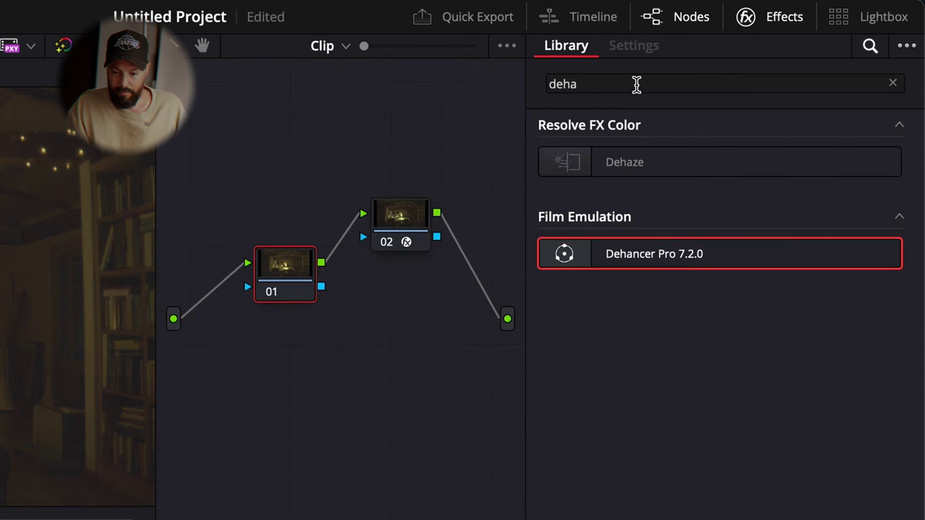
double_click(636, 84)
Search 'colo' and apply Color Space Transform to node 01 with input colour space Rec.2020
type("colo")
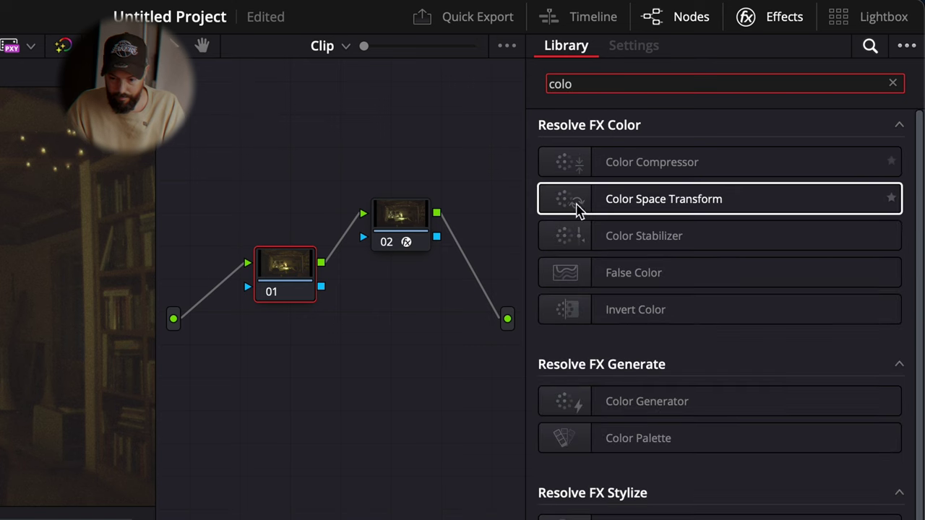
left_click_drag(674, 202, 285, 282)
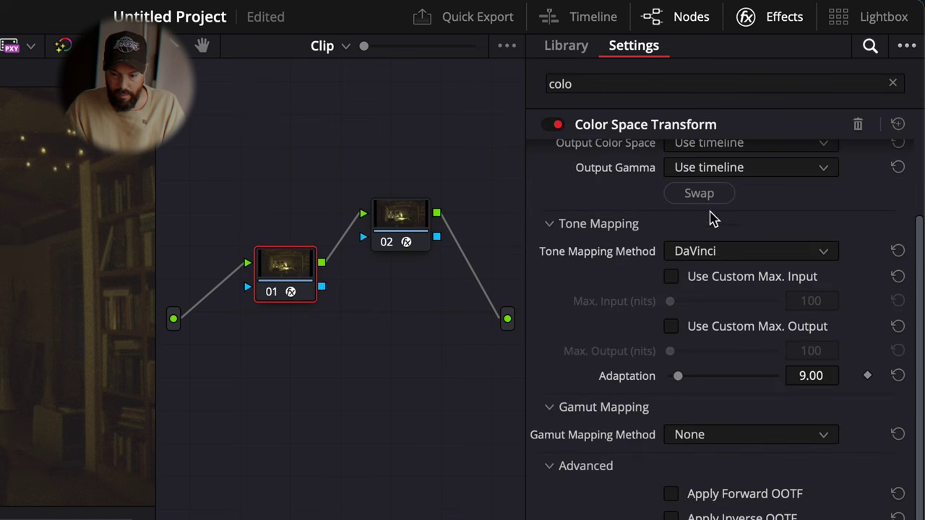
scroll(744, 241, "up", 3)
left_click(728, 192)
scroll(722, 296, "down", 3)
scroll(733, 317, "down", 3)
scroll(732, 316, "down", 1)
scroll(732, 318, "down", 4)
scroll(732, 318, "down", 1)
scroll(732, 317, "up", 6)
scroll(732, 318, "up", 3)
scroll(732, 318, "down", 3)
scroll(732, 318, "down", 3)
scroll(732, 318, "down", 2)
scroll(731, 318, "down", 2)
left_click(730, 278)
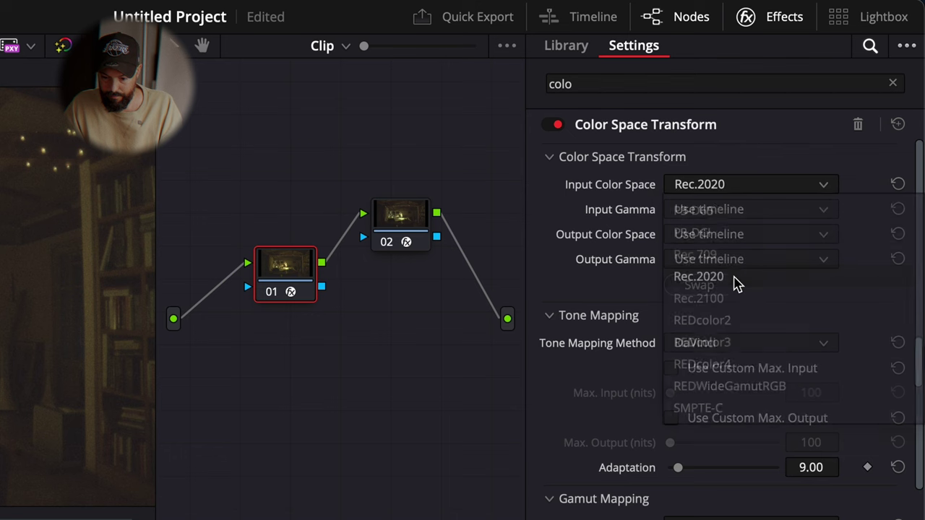
Set the Color Space Transform input gamma to Nikon N-Log
left_click(730, 210)
scroll(734, 309, "down", 3)
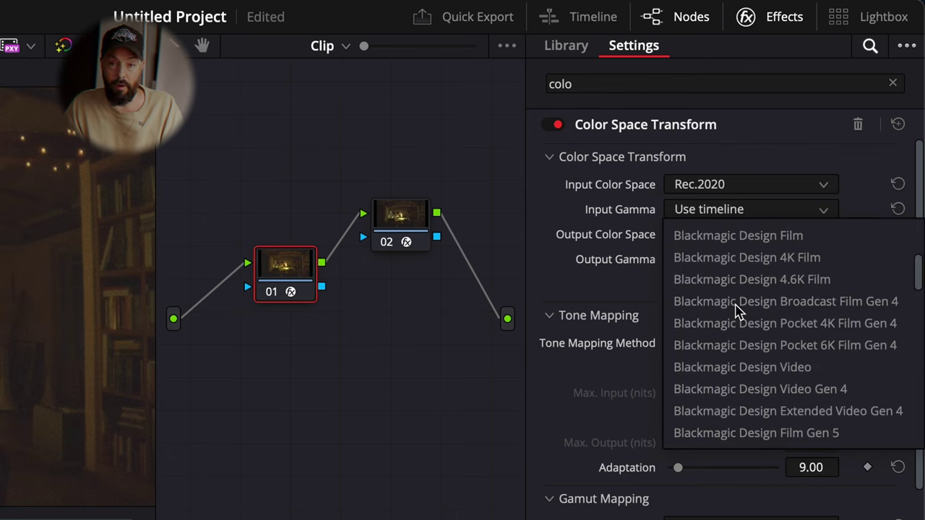
scroll(733, 309, "down", 2)
scroll(737, 311, "down", 3)
scroll(737, 311, "down", 5)
scroll(737, 311, "down", 3)
scroll(736, 310, "down", 2)
scroll(737, 310, "up", 3)
scroll(736, 311, "up", 4)
scroll(737, 311, "up", 4)
scroll(737, 311, "up", 4)
scroll(737, 311, "up", 2)
left_click(737, 281)
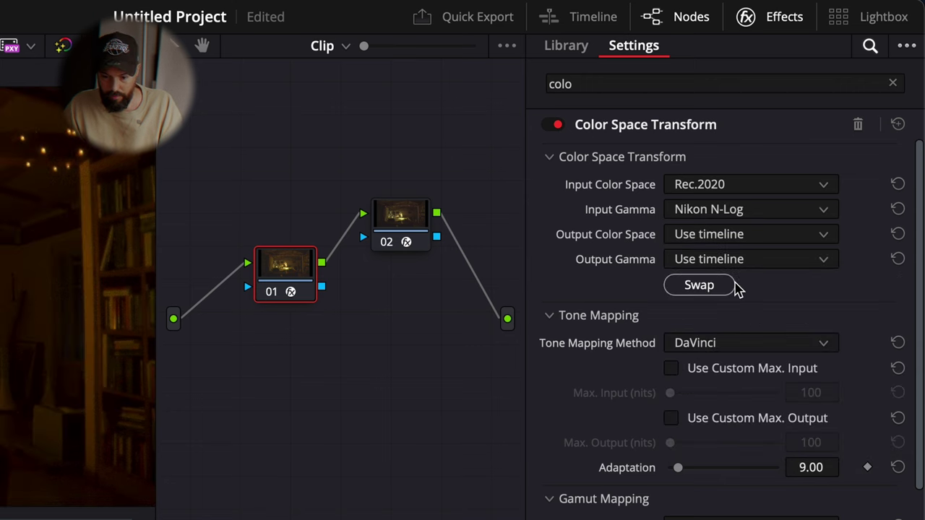
Set the output colour space and output gamma both to Rec.709
left_click(694, 236)
scroll(758, 383, "down", 5)
scroll(759, 383, "down", 5)
scroll(758, 383, "down", 2)
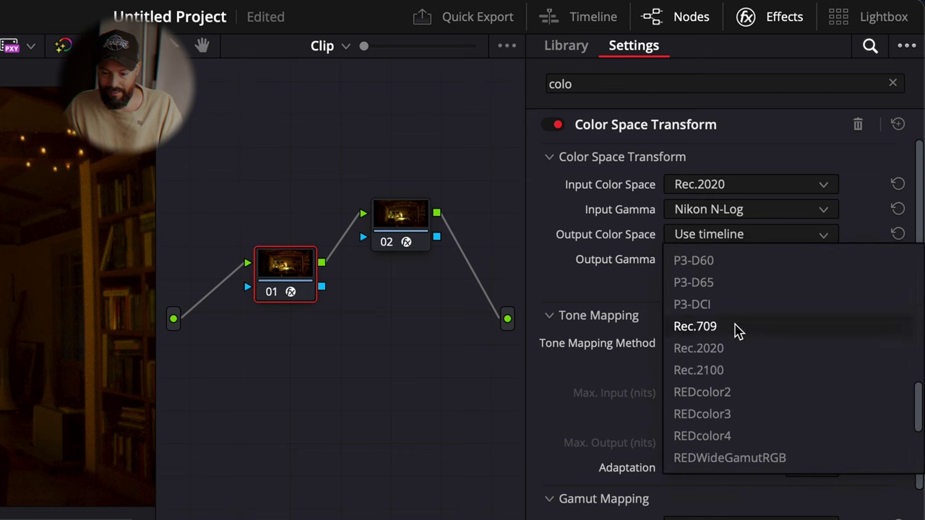
left_click(735, 325)
left_click(738, 262)
scroll(749, 377, "down", 3)
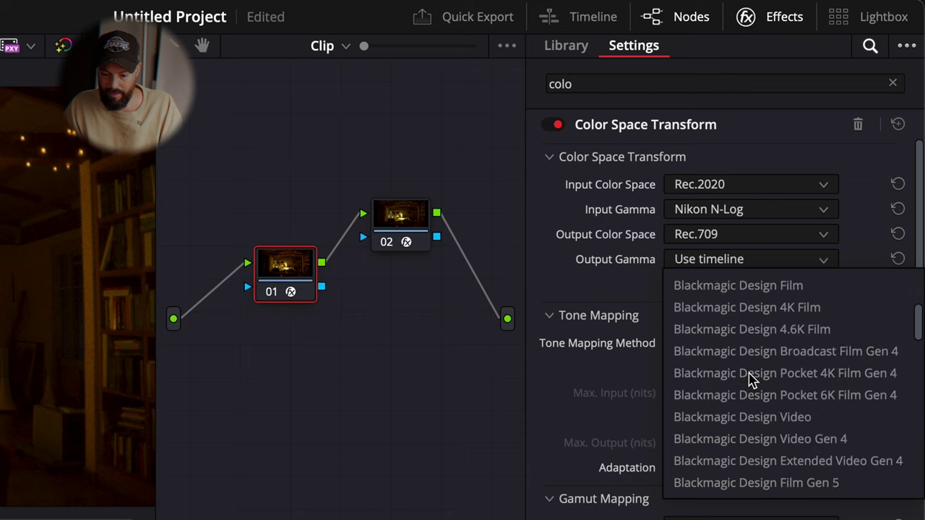
scroll(749, 377, "down", 4)
scroll(752, 380, "down", 1)
scroll(749, 378, "down", 4)
scroll(749, 378, "down", 1)
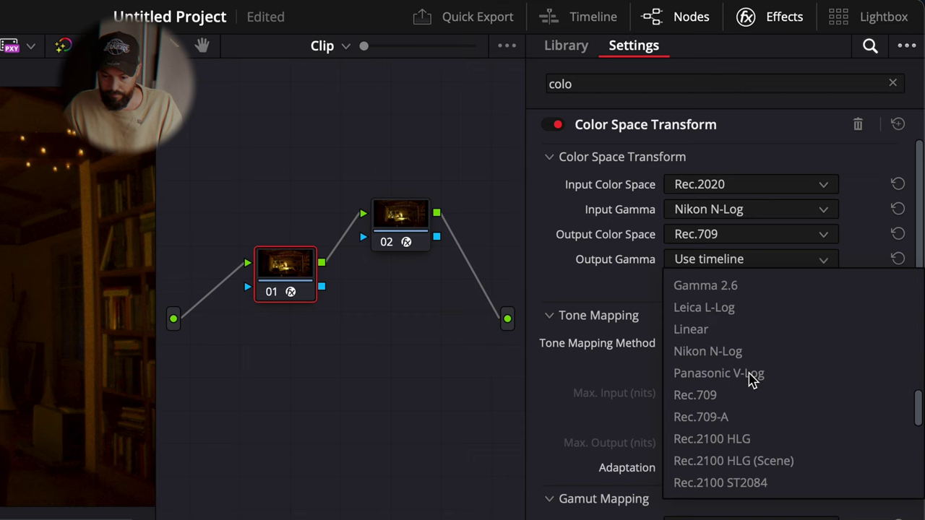
left_click(738, 399)
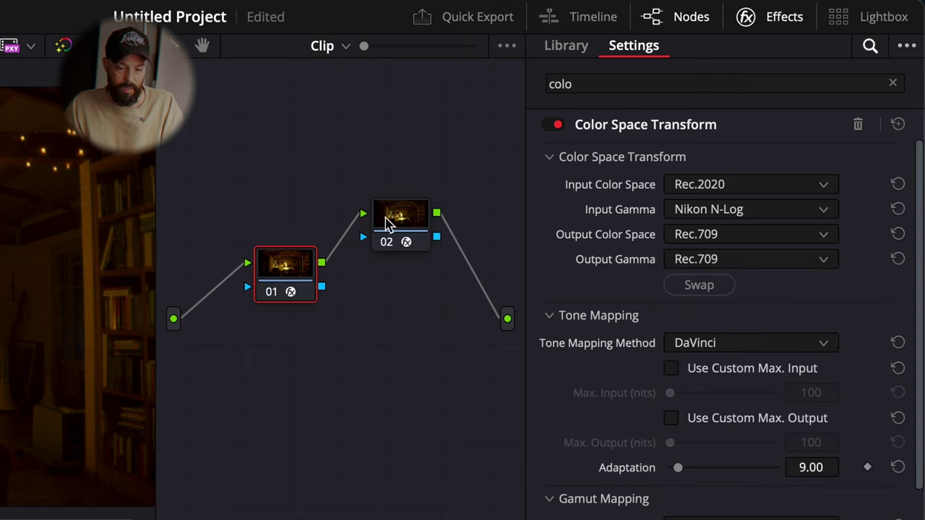
left_click(390, 220)
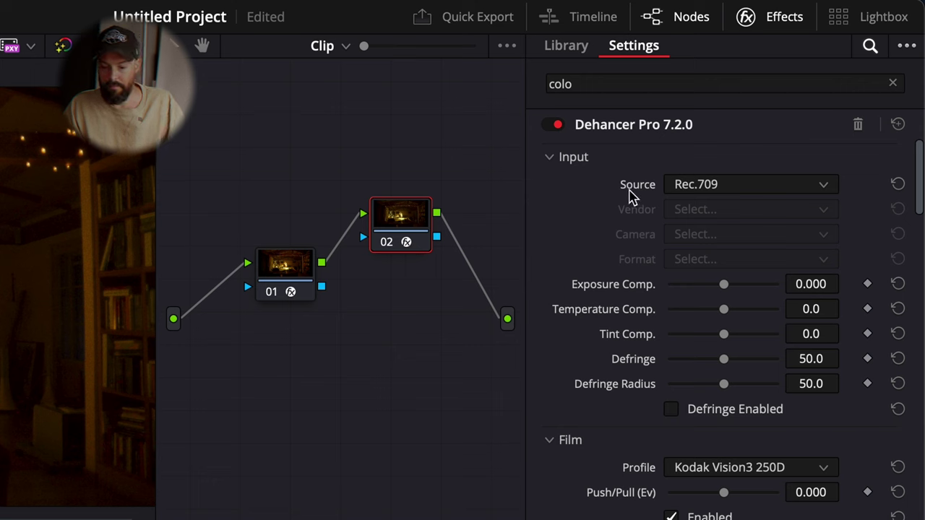
Keep Dehancer's source at Rec.709 and line node 02 up level with node 01
left_click(766, 187)
left_click(758, 145)
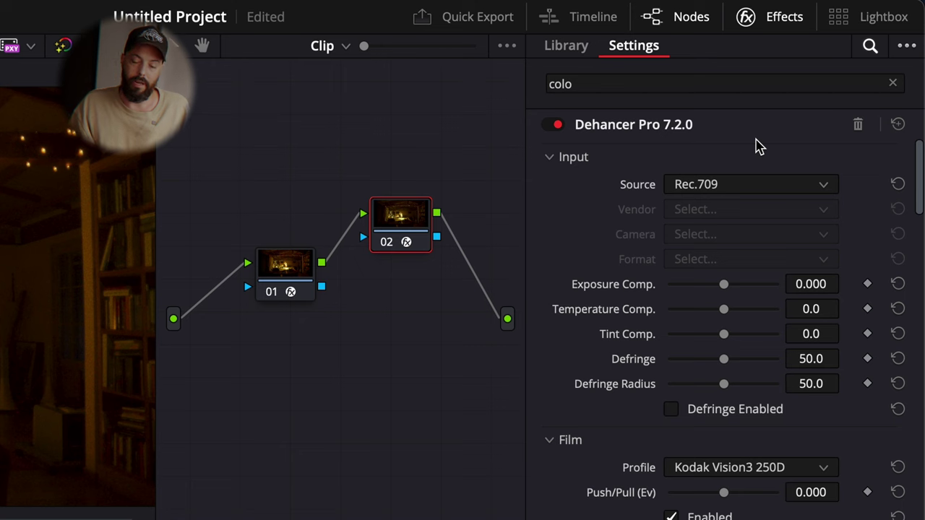
left_click_drag(387, 239, 396, 282)
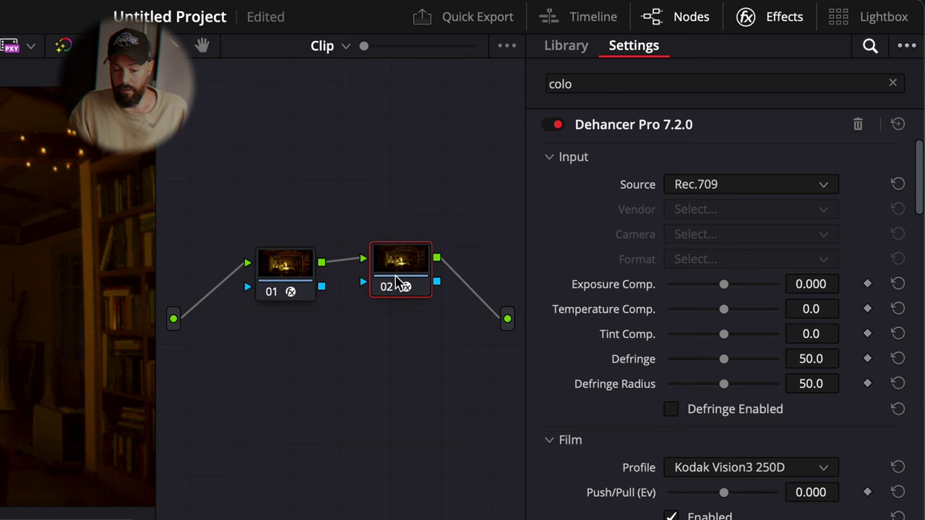
Change the film stock from Kodak Vision3 250D to Kodak Ektar 100
scroll(610, 368, "down", 3)
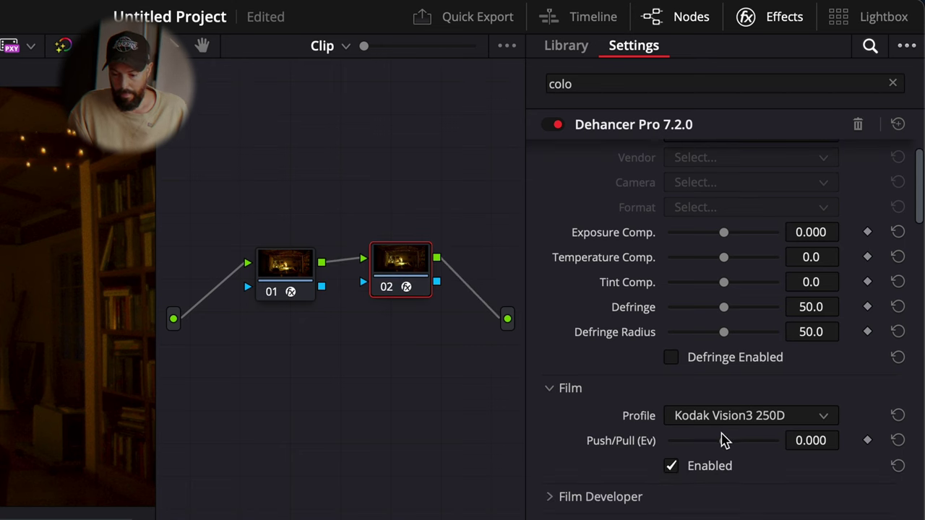
left_click(722, 417)
scroll(765, 504, "up", 2)
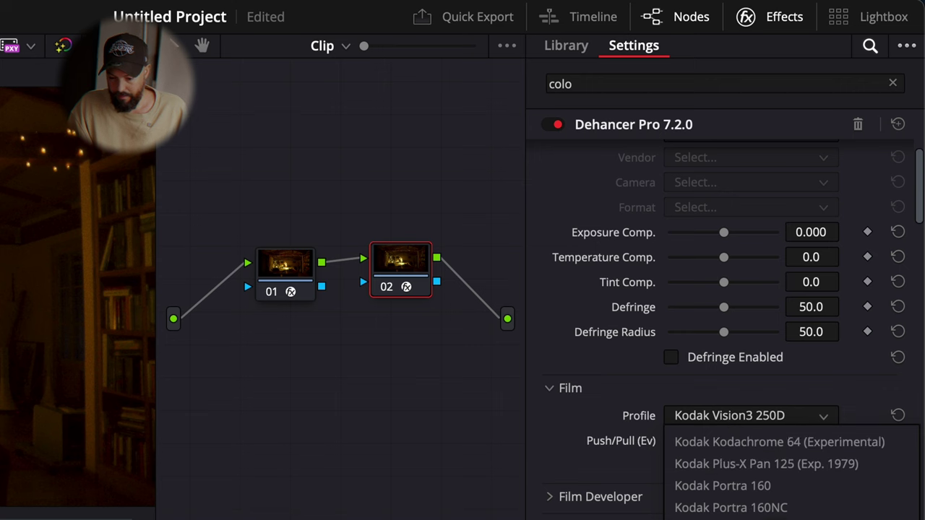
scroll(765, 504, "up", 3)
scroll(764, 503, "up", 2)
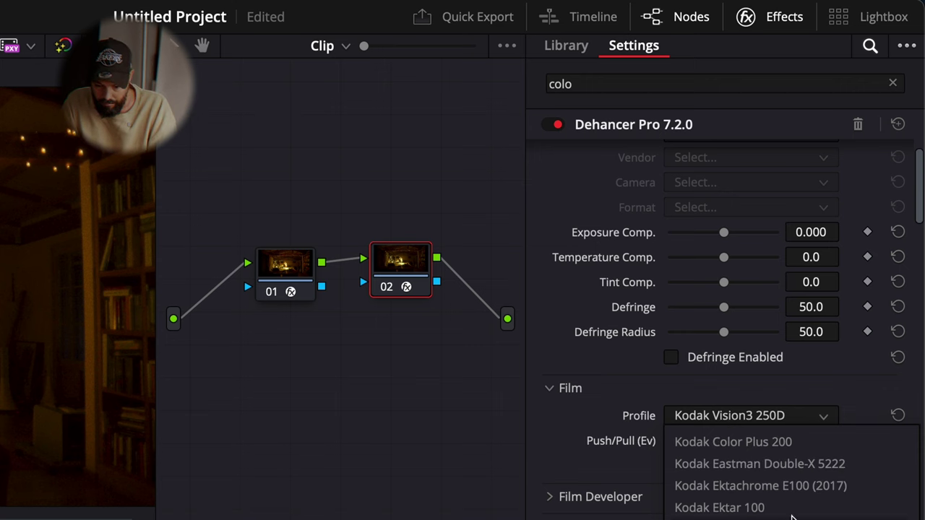
left_click(788, 513)
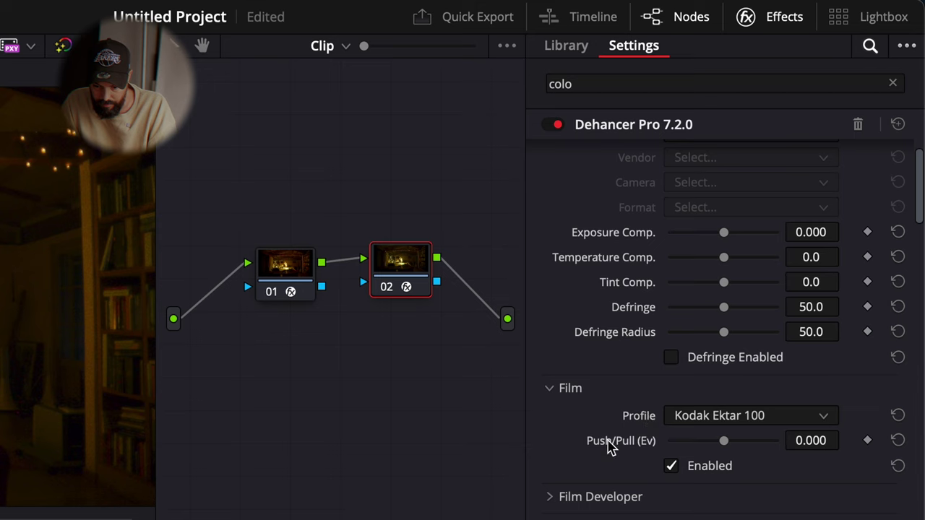
scroll(607, 446, "down", 3)
scroll(607, 447, "down", 3)
scroll(607, 446, "down", 6)
scroll(607, 446, "down", 5)
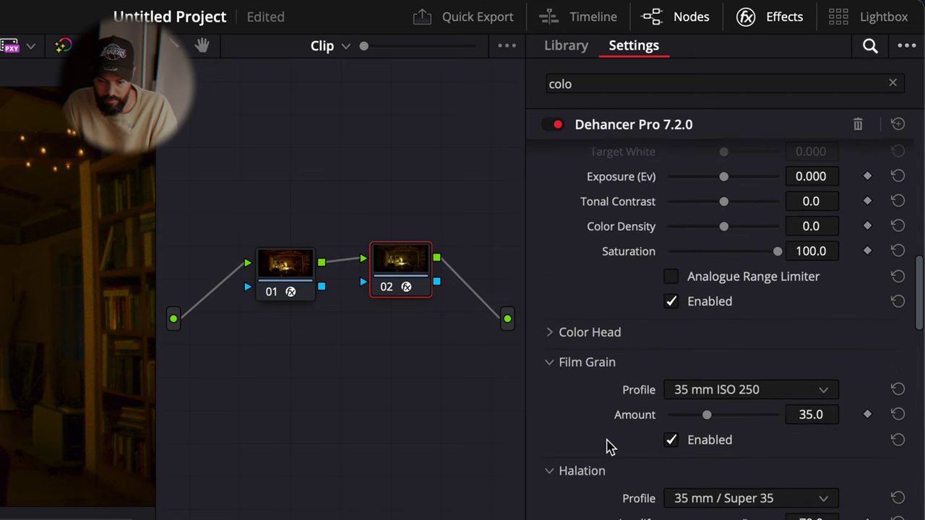
scroll(621, 486, "down", 1)
scroll(620, 482, "down", 5)
scroll(621, 483, "down", 5)
scroll(619, 485, "up", 5)
scroll(620, 484, "up", 5)
scroll(650, 448, "up", 5)
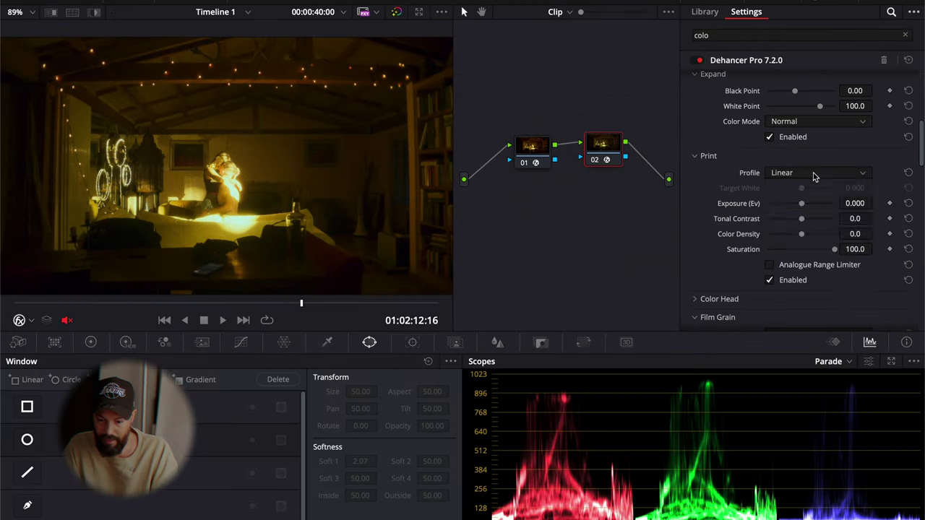
Set the print profile to Kodak 2383 Print Film after trying Kodak Endura Glossy Paper
left_click(813, 176)
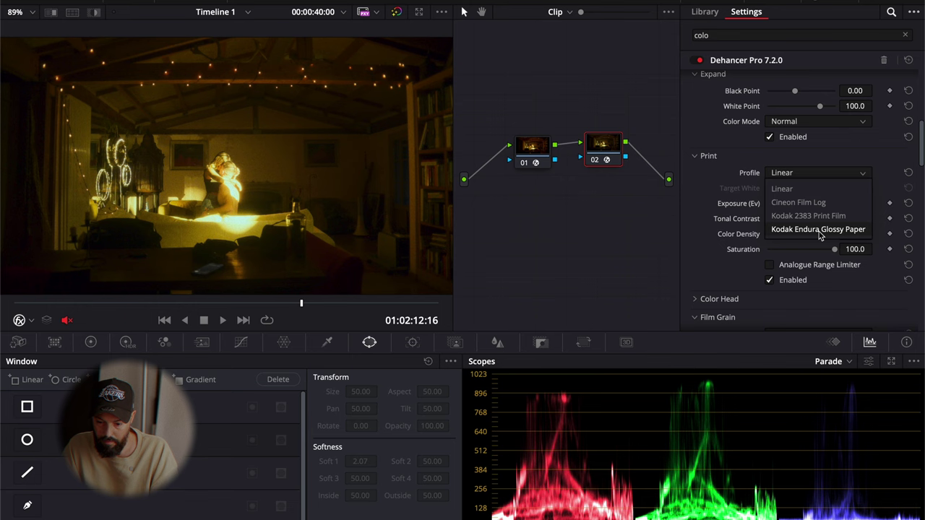
left_click(818, 231)
left_click(828, 181)
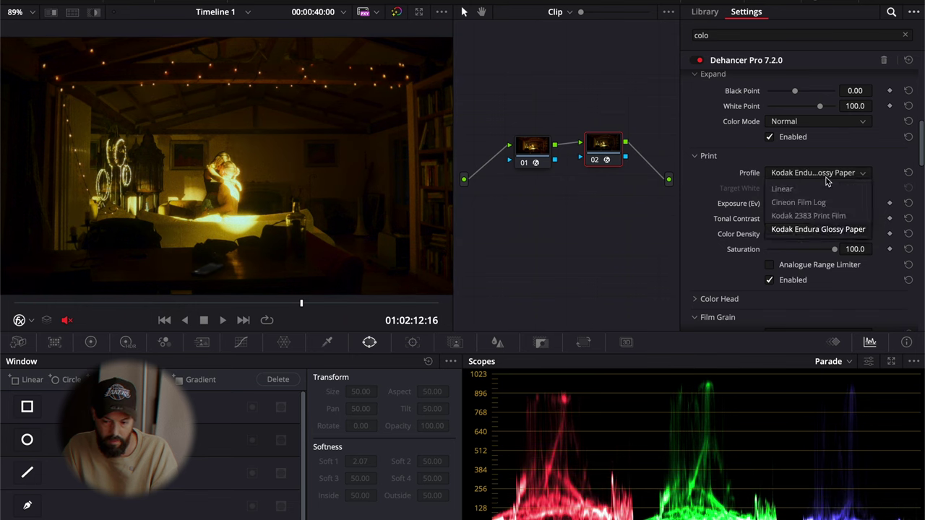
left_click(825, 216)
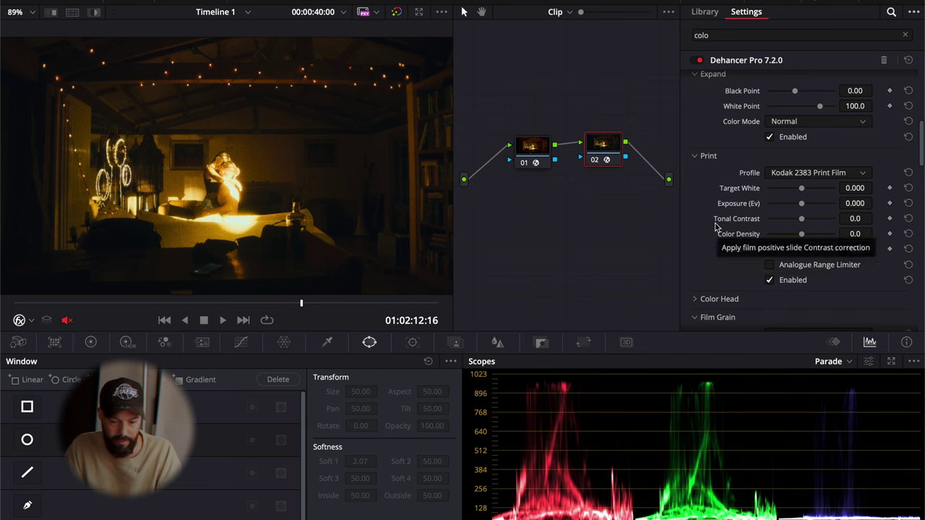
Browse the film stock profile list toward Cinestill 800T
scroll(717, 226, "up", 5)
scroll(717, 226, "up", 2)
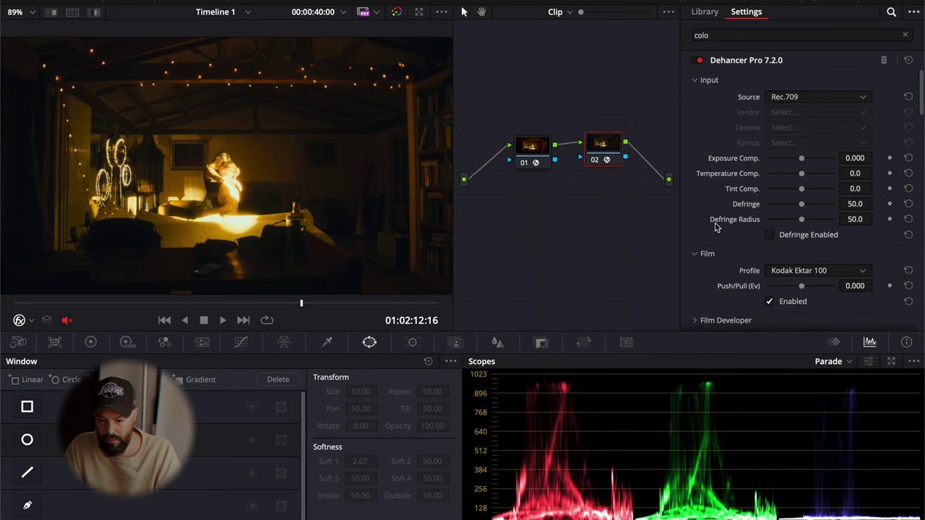
left_click(800, 273)
scroll(782, 328, "down", 3)
scroll(782, 327, "down", 3)
scroll(782, 327, "down", 3)
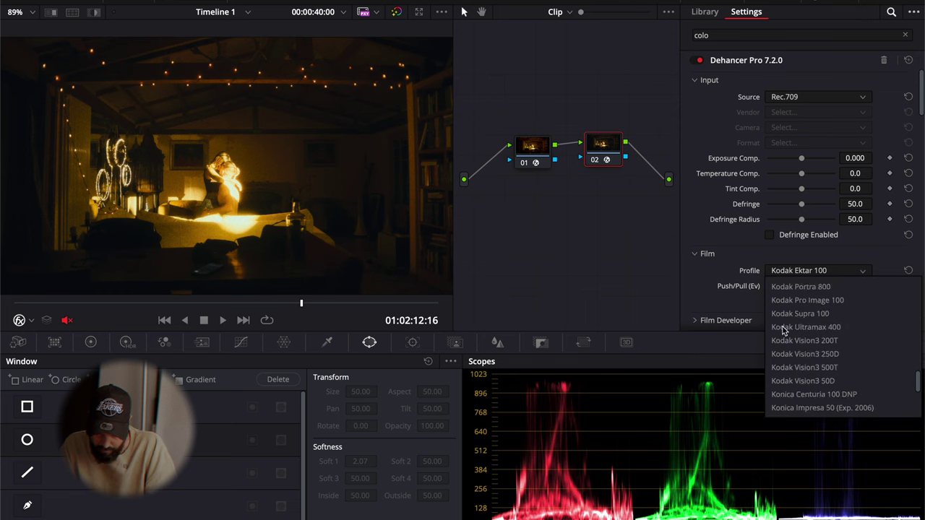
scroll(782, 326, "down", 3)
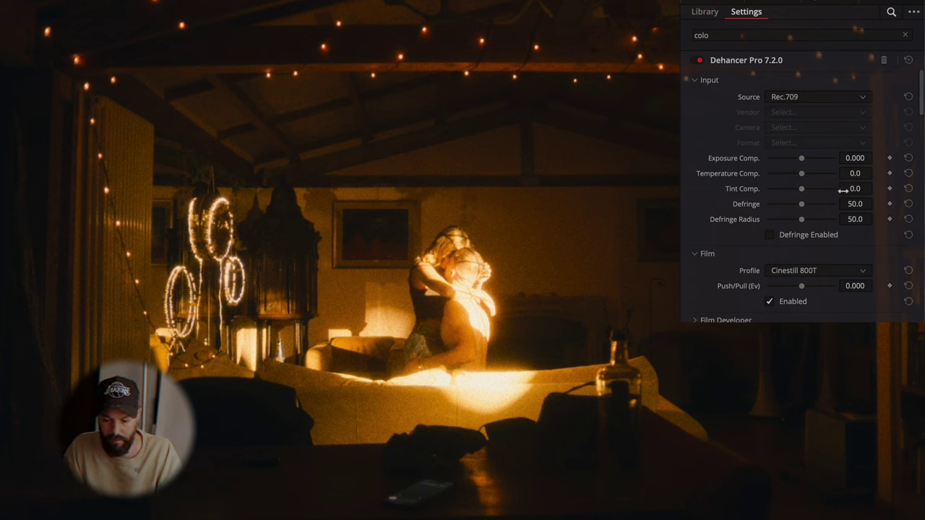
Lower Dehancer's input Temperature Comp. to -70.6
left_click_drag(800, 177, 779, 175)
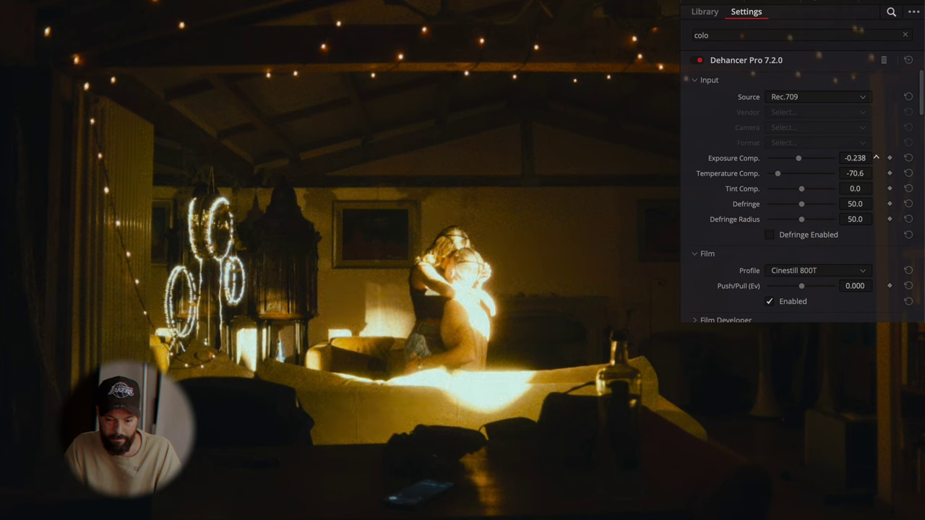
scroll(723, 289, "down", 4)
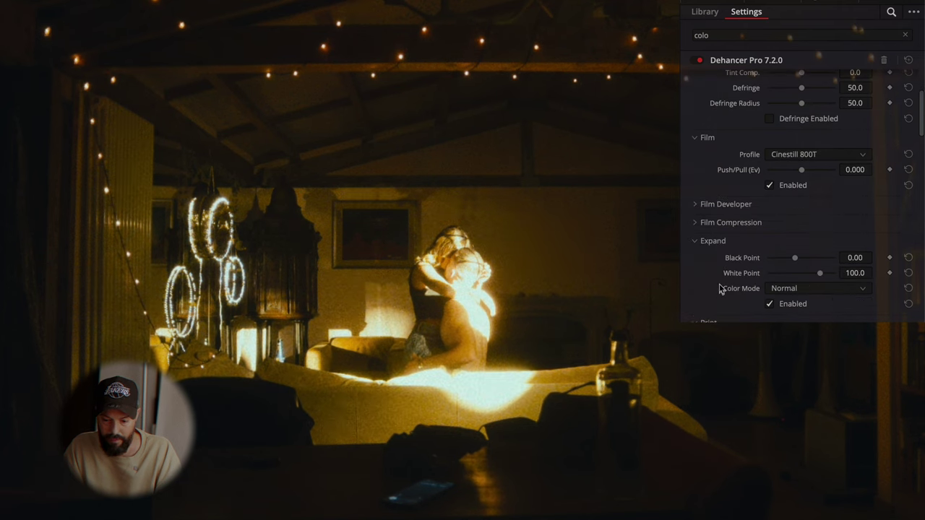
left_click(699, 205)
Lower the Kodak 2383 print's exposure and tonal contrast, and set Expand Black Point to -2.83
scroll(768, 256, "down", 2)
scroll(768, 255, "down", 4)
scroll(769, 258, "down", 3)
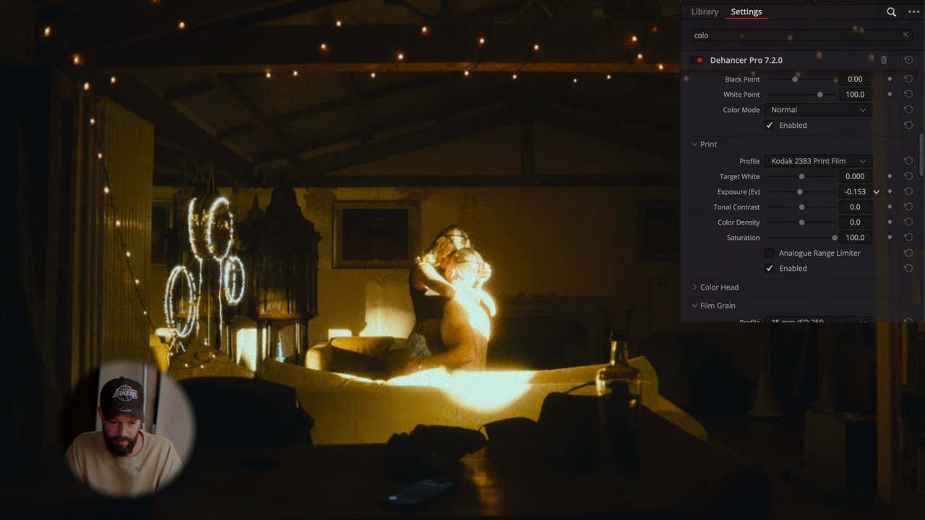
left_click_drag(860, 192, 855, 237)
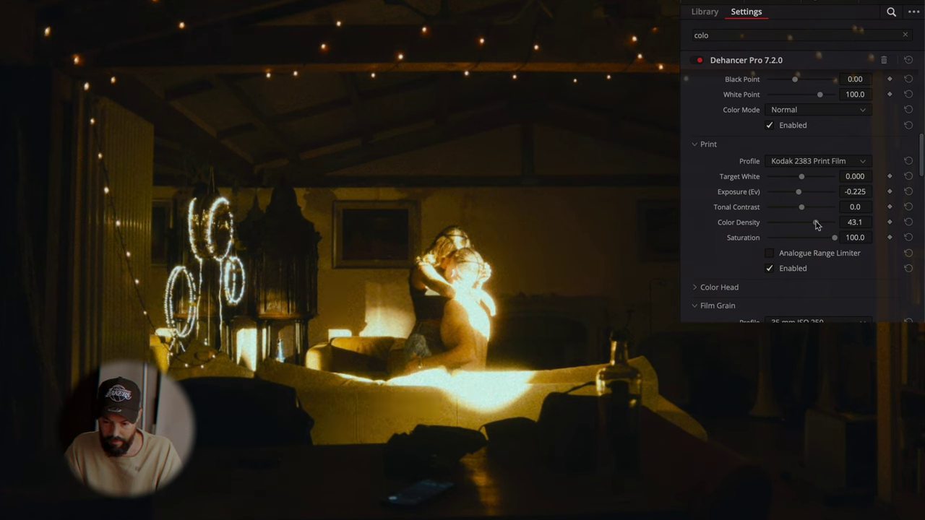
mouse_move(801, 207)
left_mouse_down()
mouse_move(792, 210)
mouse_move(788, 195)
left_mouse_up()
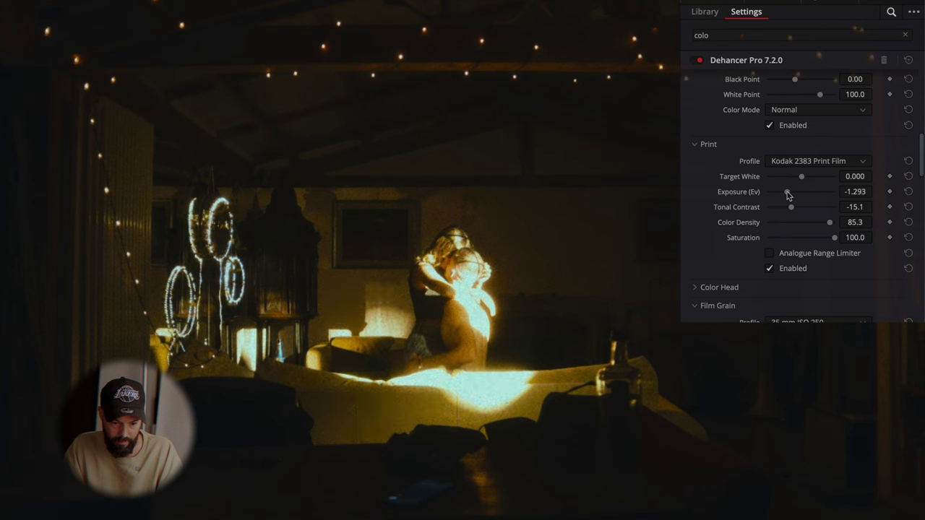
scroll(857, 125, "up", 2)
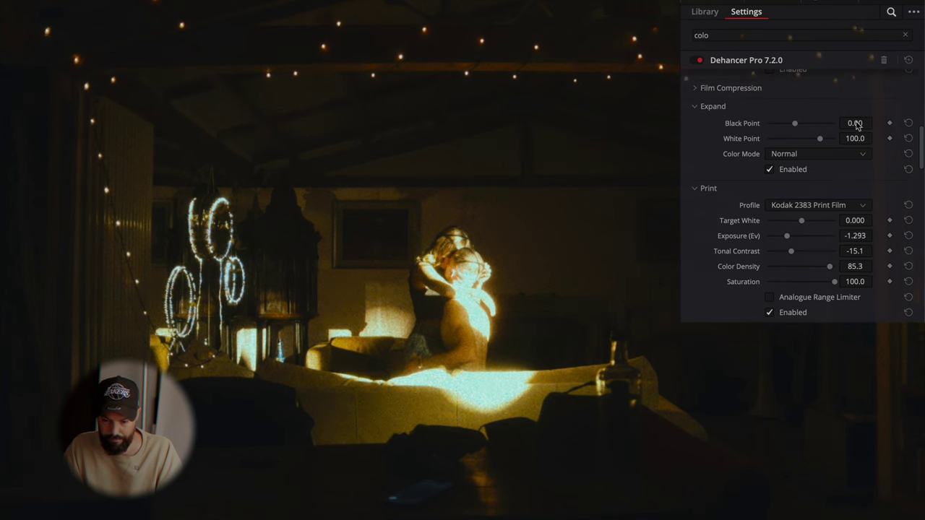
left_click_drag(854, 122, 857, 138)
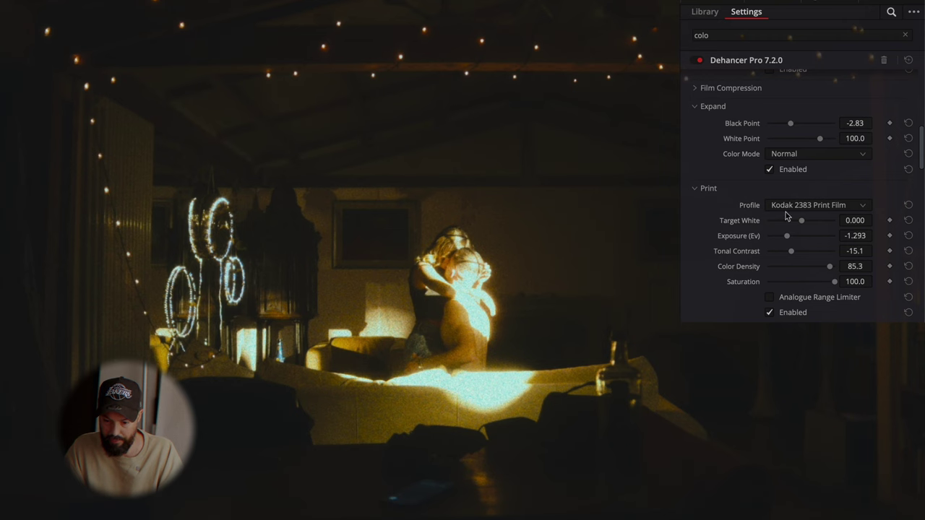
scroll(785, 214, "up", 10)
scroll(785, 212, "up", 3)
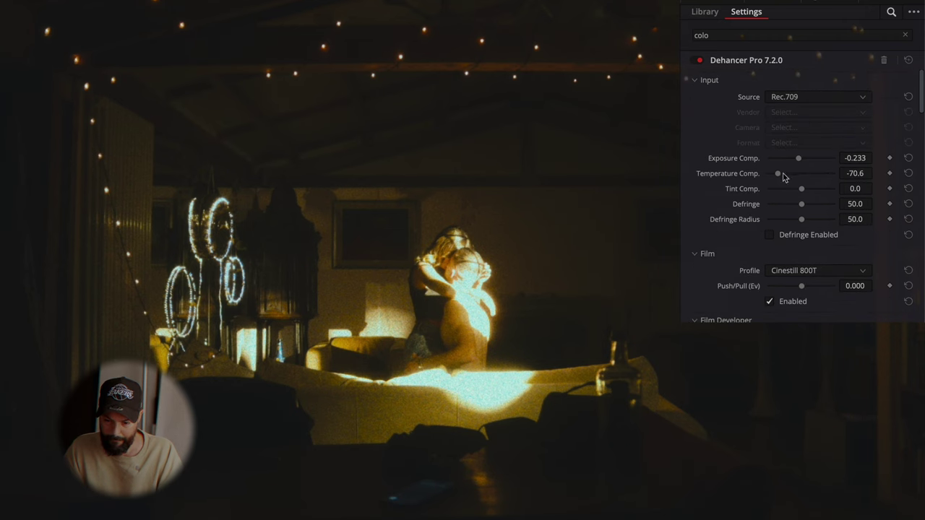
Lower Dehancer's Defringe amount to 33
left_click_drag(807, 208, 813, 208)
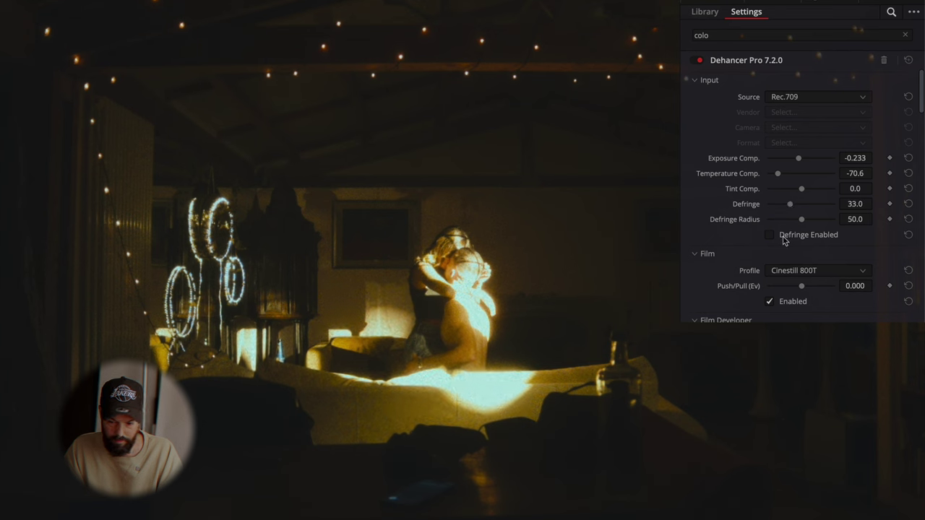
scroll(808, 260, "down", 1)
scroll(808, 260, "down", 3)
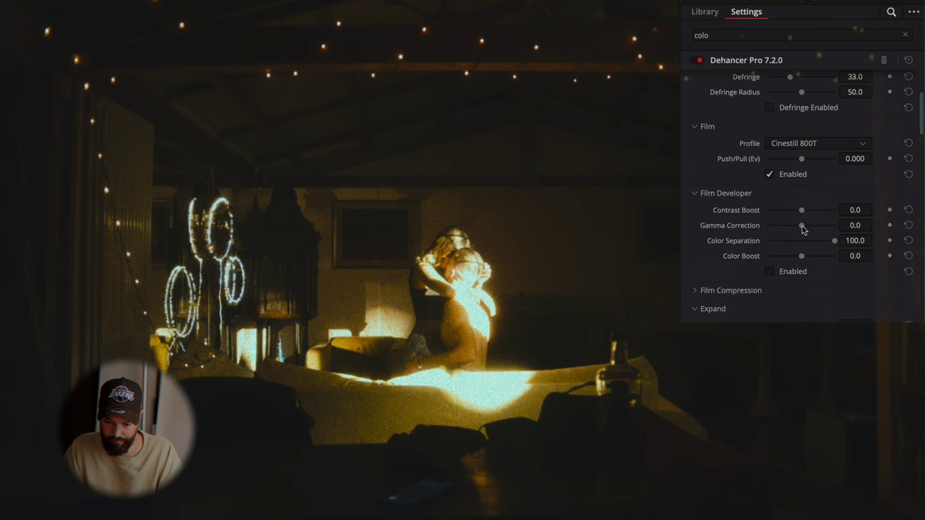
Enable Film Developer with Contrast Boost -35.8, lower Color Separation, and slightly raise Gamma Correction
mouse_move(796, 213)
left_mouse_down()
mouse_move(764, 213)
mouse_move(828, 212)
mouse_move(784, 216)
mouse_move(792, 212)
left_mouse_up()
left_click(769, 272)
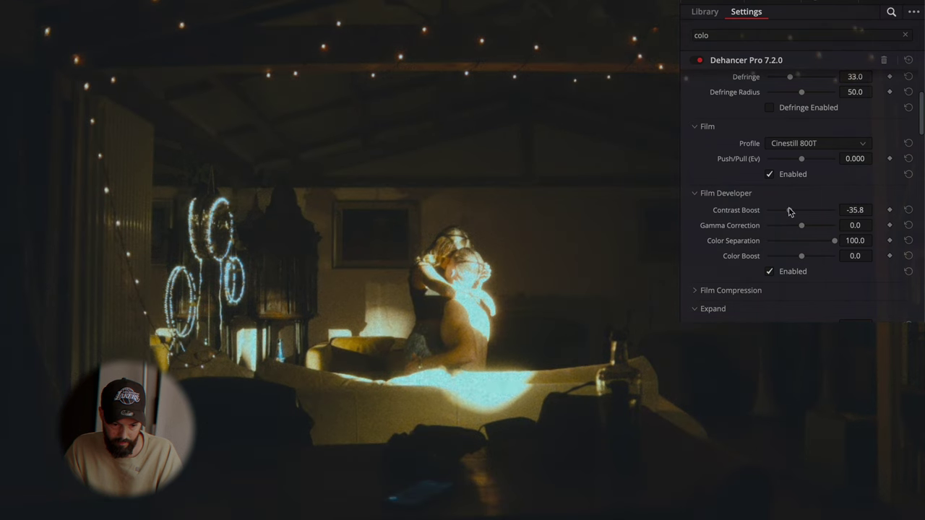
left_click_drag(819, 242, 834, 243)
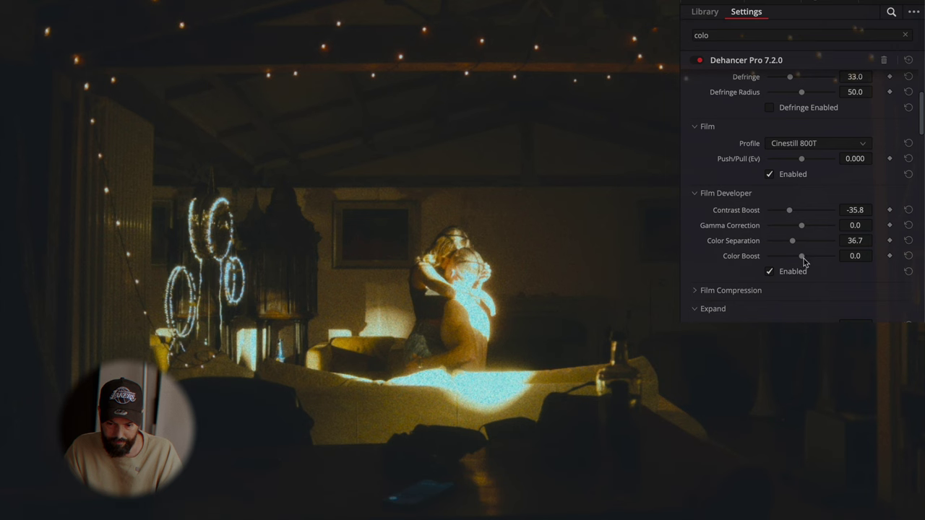
left_click_drag(802, 229, 809, 227)
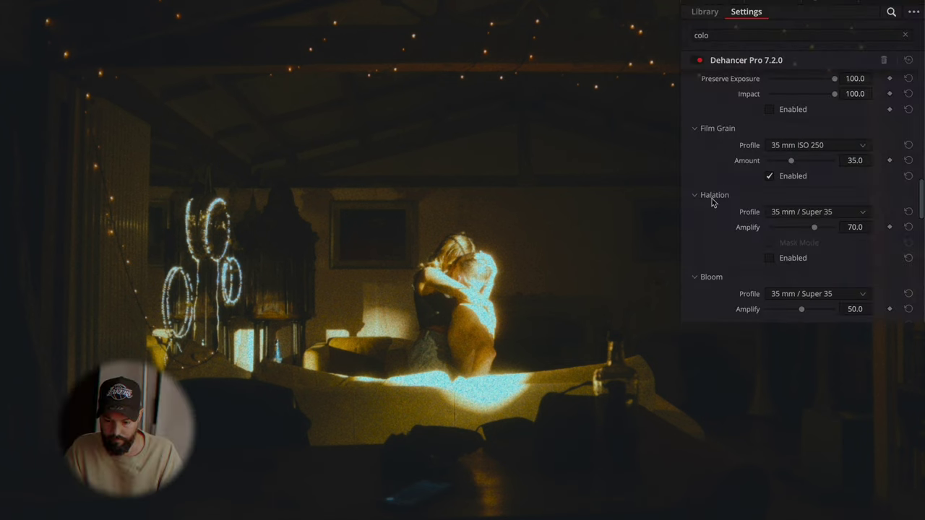
left_click(770, 258)
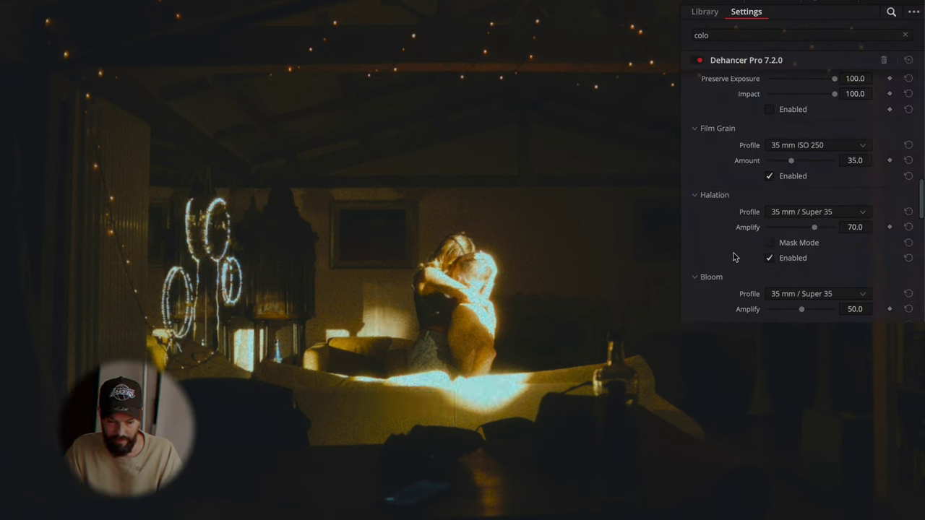
left_click(770, 259)
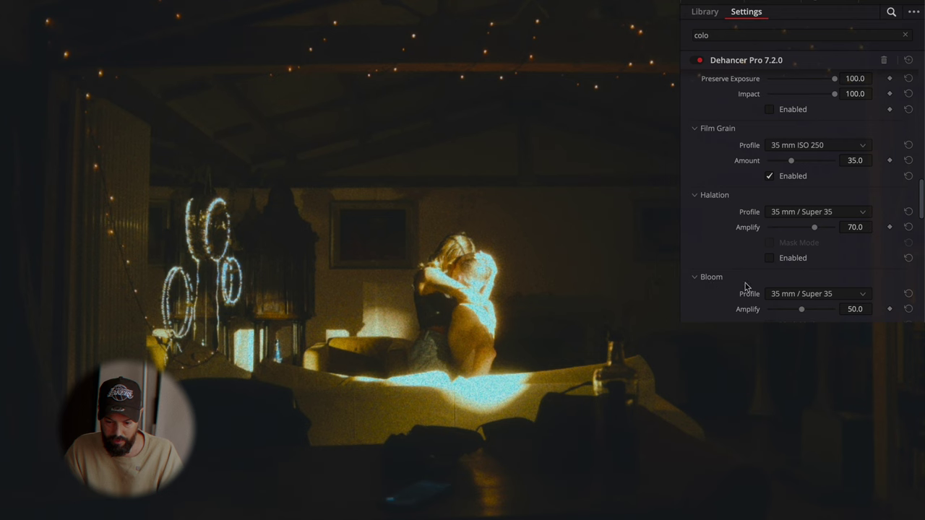
scroll(741, 275, "down", 3)
scroll(735, 258, "up", 1)
scroll(735, 259, "down", 1)
scroll(735, 262, "down", 2)
scroll(734, 261, "up", 4)
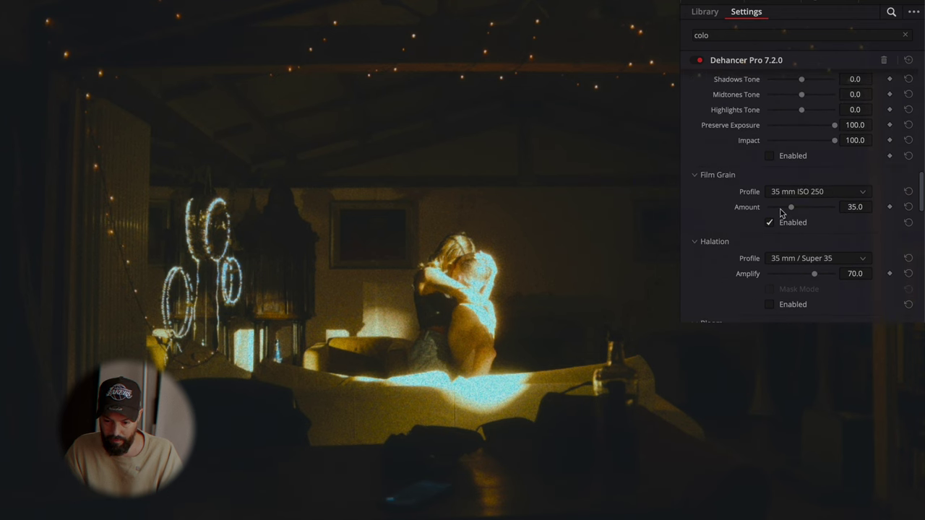
scroll(720, 196, "up", 2)
scroll(721, 196, "up", 5)
scroll(721, 195, "up", 1)
scroll(722, 195, "down", 3)
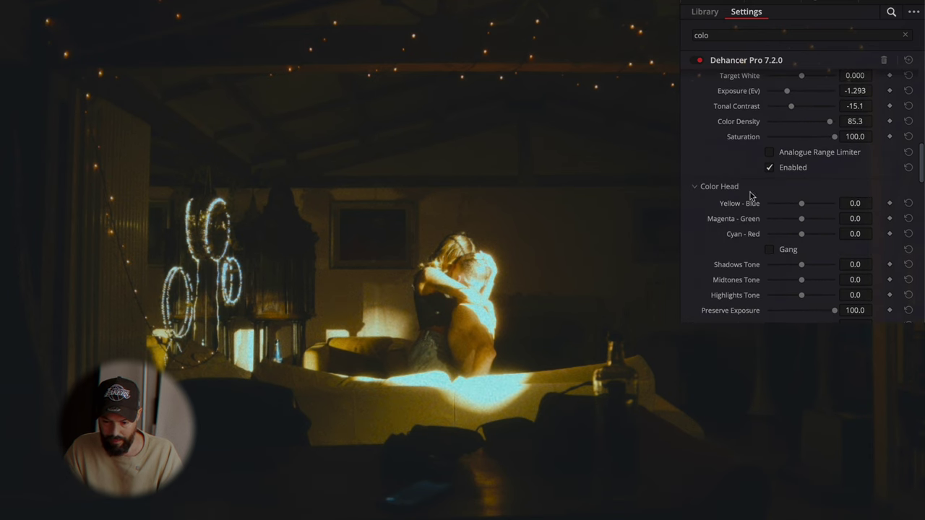
Shift the ganged Color Head balances to 8.7 and Yellow-Blue to 12.4
left_click_drag(804, 206, 807, 209)
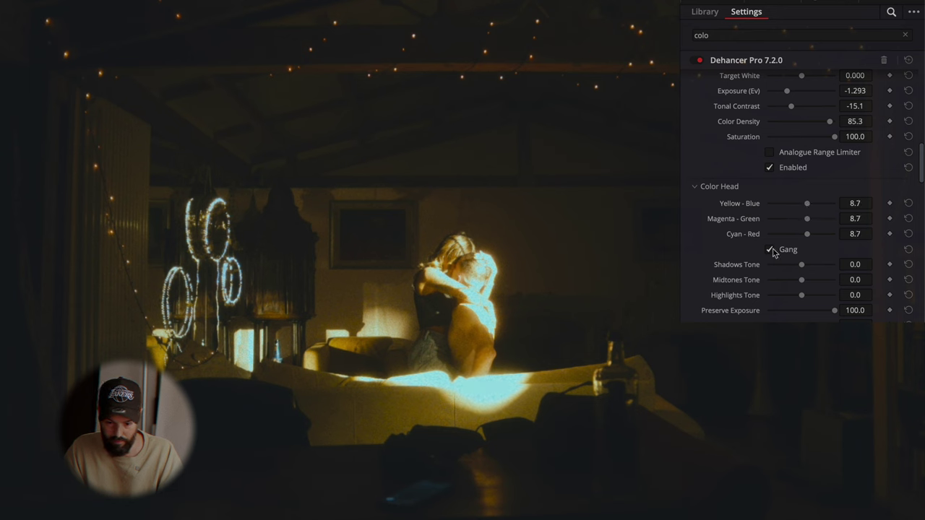
mouse_move(779, 206)
left_mouse_down()
mouse_move(810, 208)
mouse_move(815, 196)
left_mouse_up()
scroll(797, 244, "down", 2)
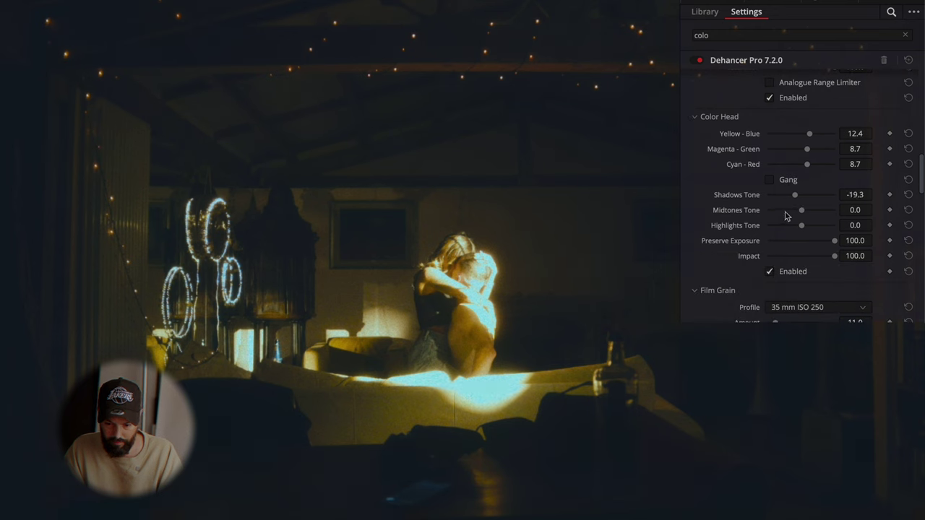
Darken Shadows to -26.6 and Highlights to -37.6, keeping Preserve Exposure at 100
mouse_move(794, 200)
left_mouse_down()
mouse_move(828, 198)
mouse_move(748, 207)
mouse_move(797, 205)
left_mouse_up()
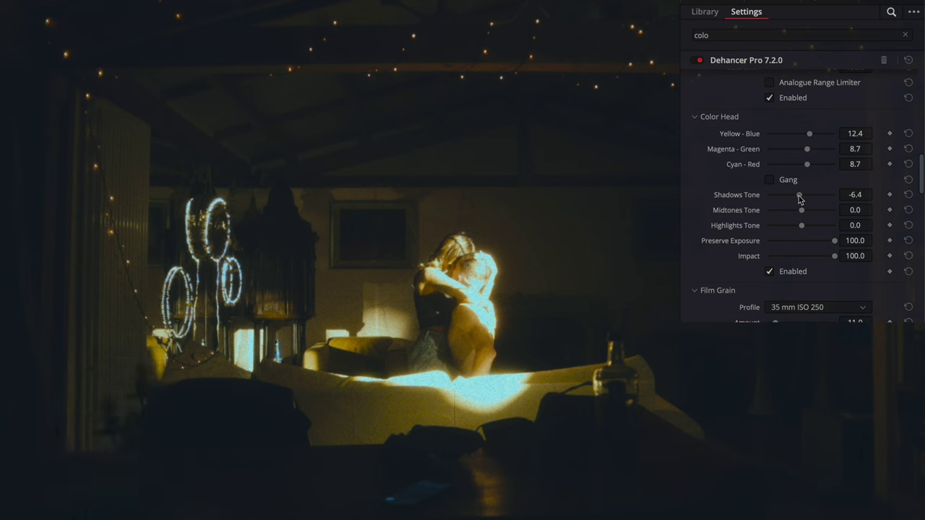
left_click_drag(837, 195, 780, 185)
left_click_drag(823, 227, 793, 229)
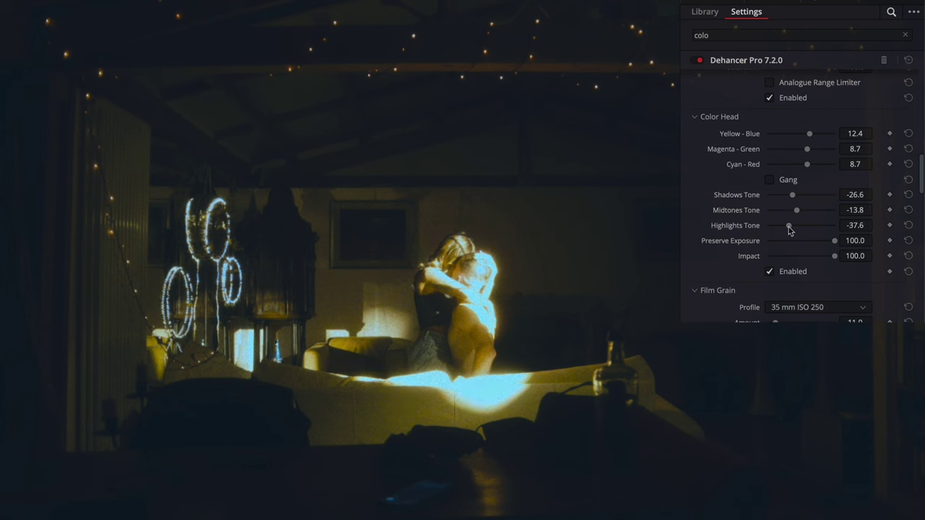
mouse_move(800, 241)
left_mouse_down()
mouse_move(835, 241)
mouse_move(788, 258)
mouse_move(827, 258)
mouse_move(810, 261)
mouse_move(802, 249)
left_mouse_up()
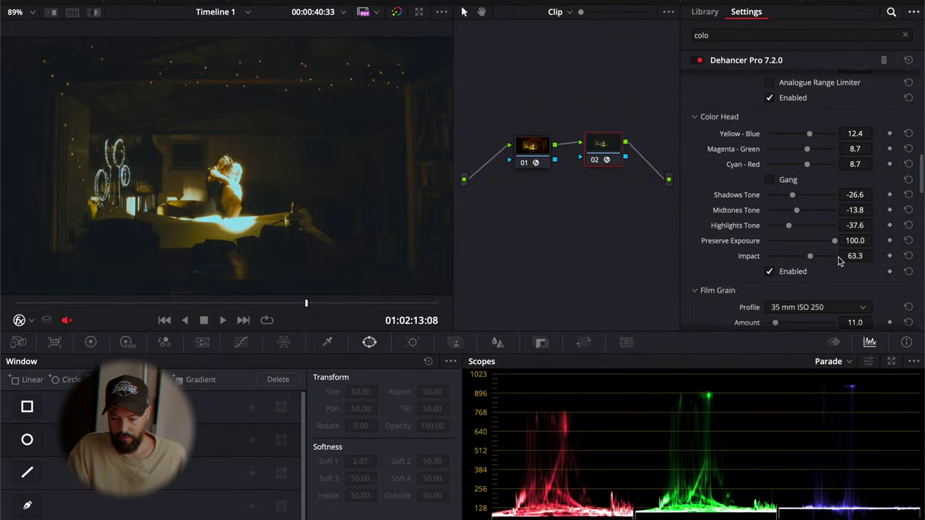
scroll(827, 287, "down", 4)
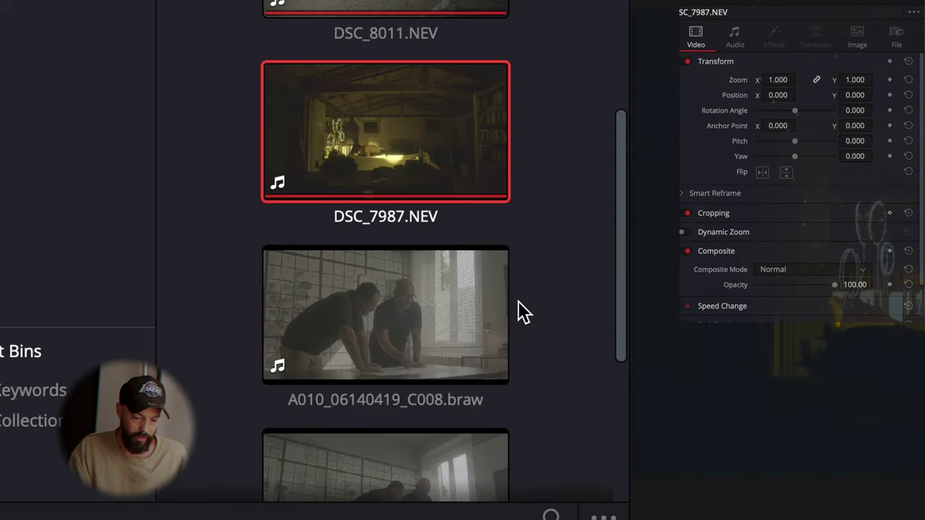
Drag A009_06080652_C008.braw from the Media Pool onto the timeline after DSC_7987.NEV
scroll(518, 301, "down", 3)
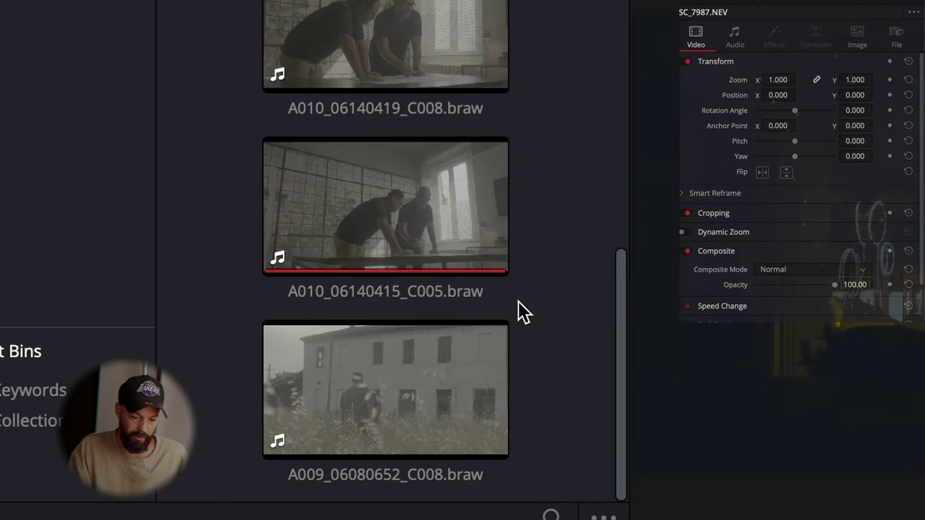
mouse_move(354, 361)
left_mouse_down()
mouse_move(779, 354)
mouse_move(215, 239)
mouse_move(769, 426)
left_mouse_up()
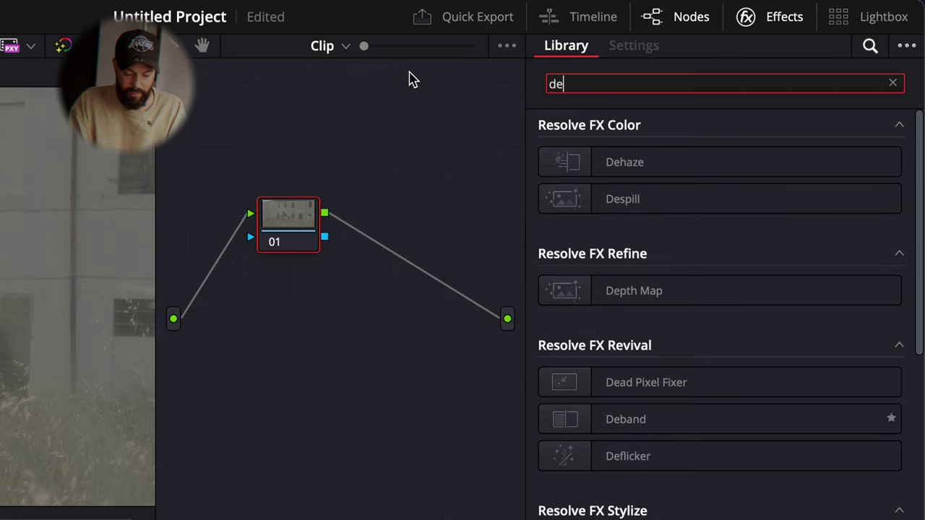
Apply Dehancer Pro to the field clip and set its input camera vendor to Blackmagic Design
type("ha")
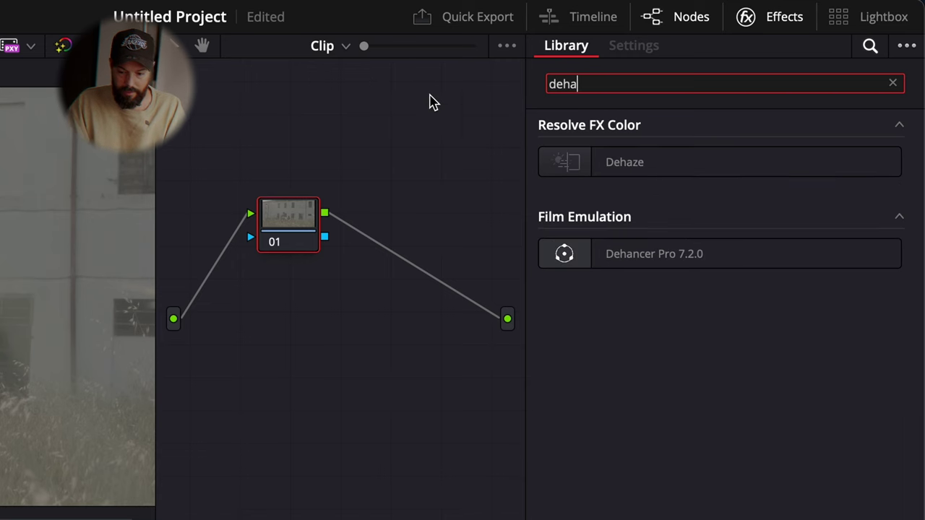
mouse_move(626, 256)
left_mouse_down()
mouse_move(253, 229)
mouse_move(289, 231)
left_mouse_up()
left_click(797, 98)
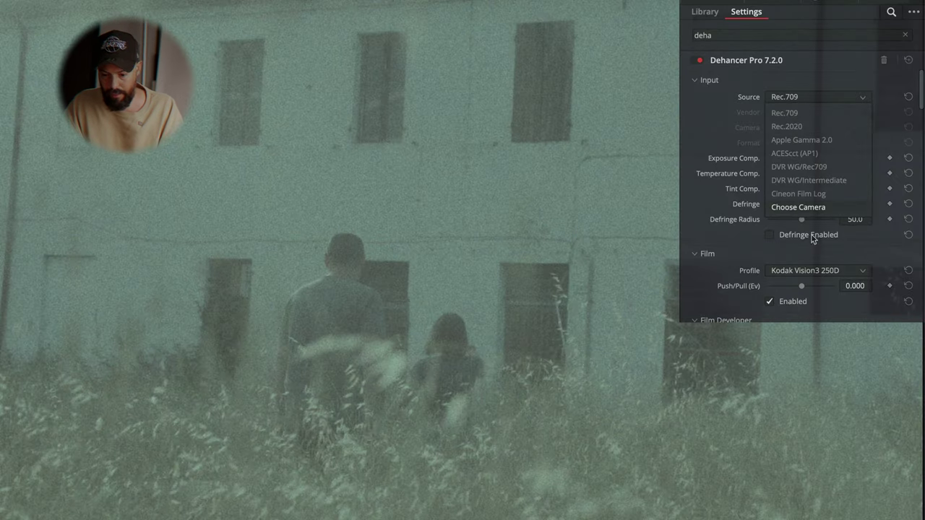
left_click(798, 208)
left_click(802, 112)
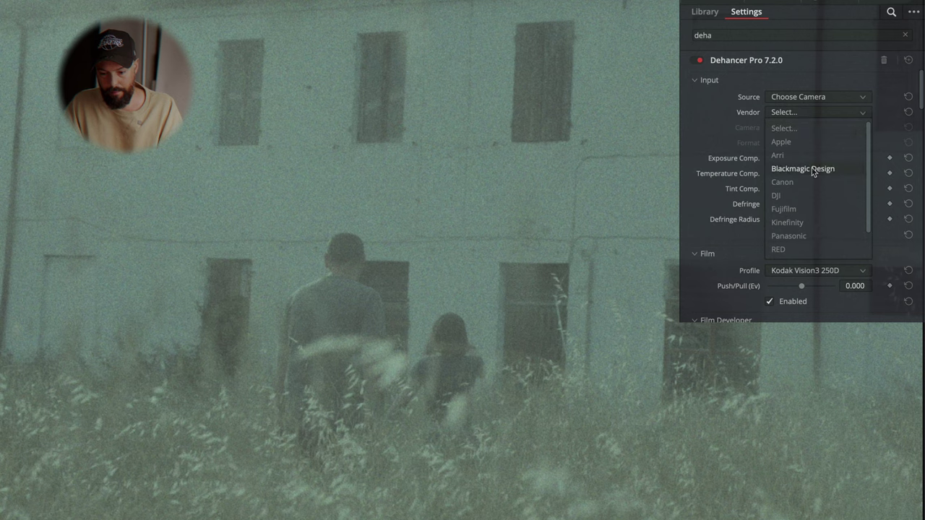
left_click(802, 167)
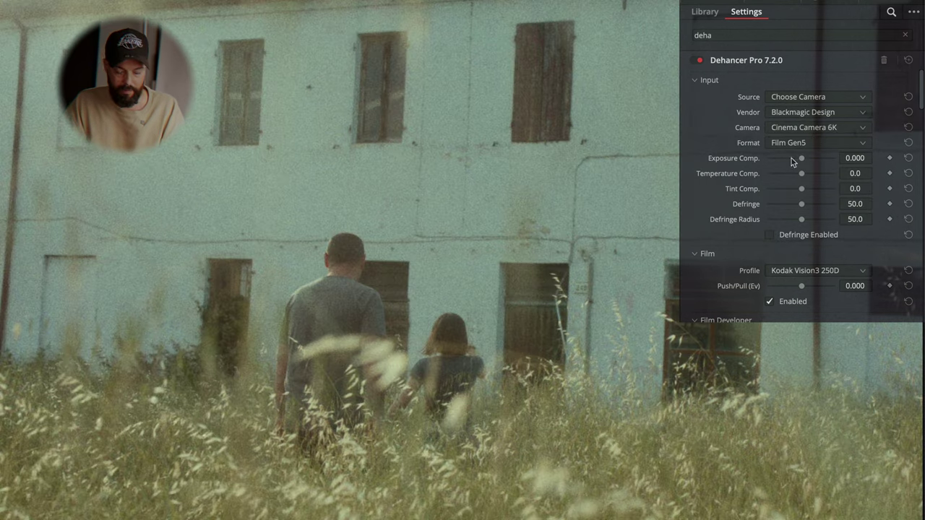
Set the film profile to Agfa Agfacolor (Exp. 1991)
left_click(814, 271)
scroll(802, 328, "down", 5)
scroll(801, 328, "down", 3)
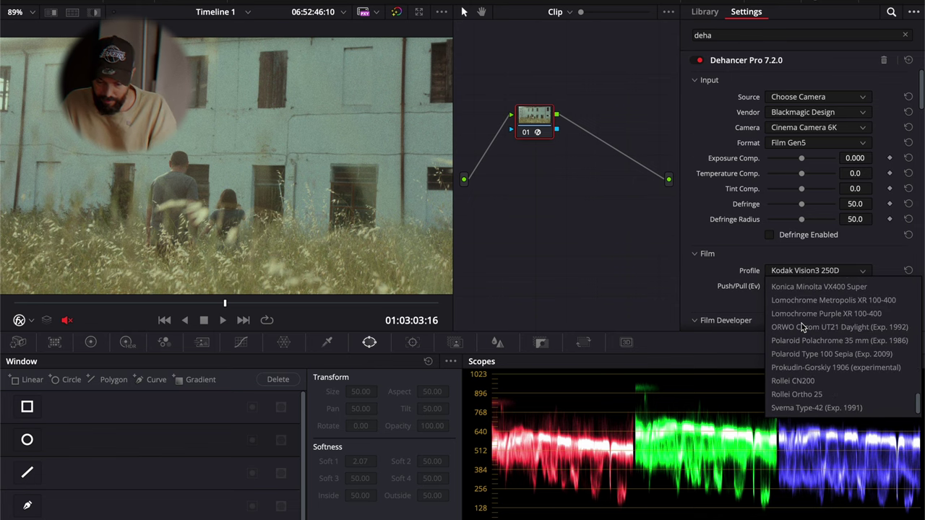
scroll(856, 347, "up", 5)
scroll(848, 332, "up", 4)
scroll(845, 325, "down", 1)
left_click(836, 300)
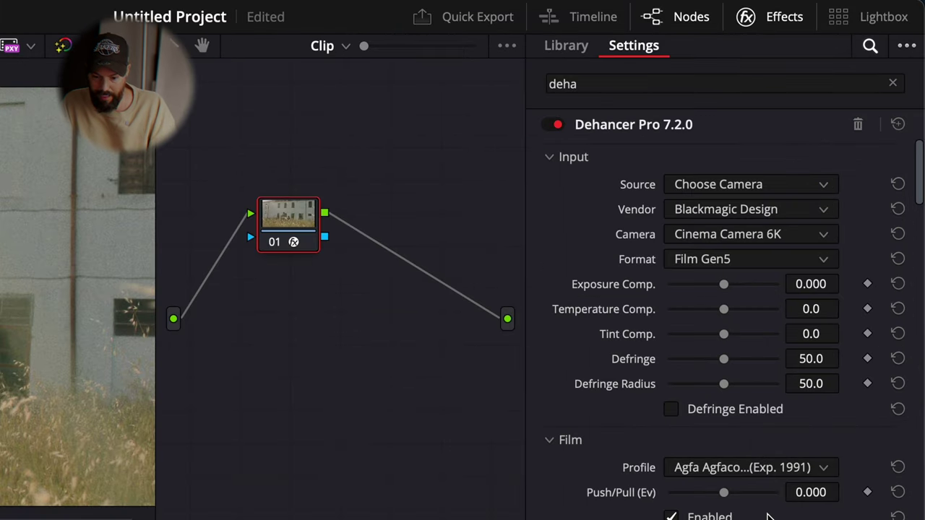
Set Dehancer's Print profile to Kodak 2383 Print Film and play the clip to review the look
scroll(770, 512, "down", 2)
scroll(770, 511, "down", 2)
scroll(830, 294, "down", 1)
scroll(822, 286, "down", 2)
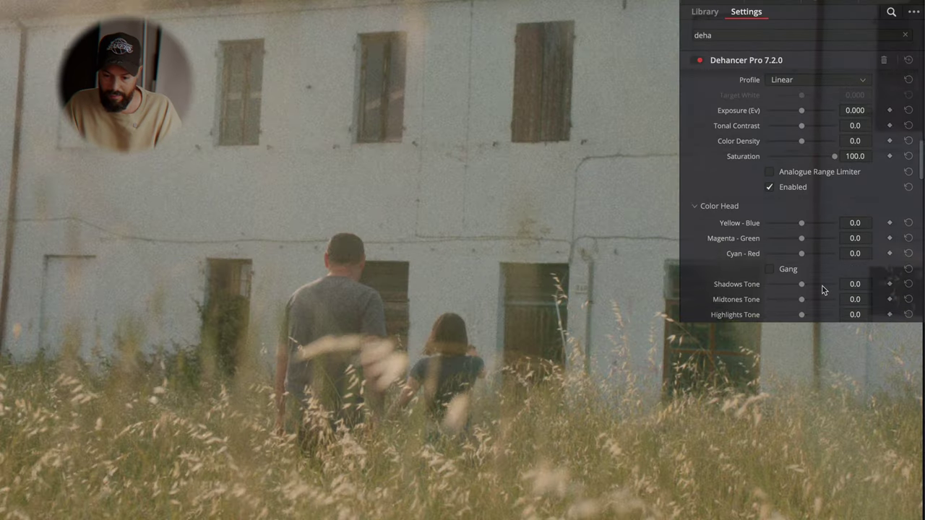
scroll(822, 286, "up", 1)
left_click(817, 126)
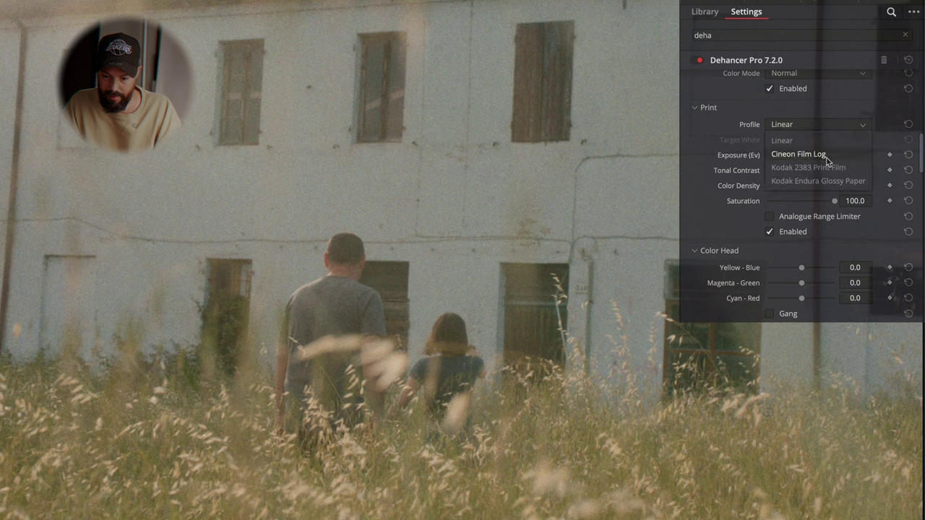
left_click(832, 168)
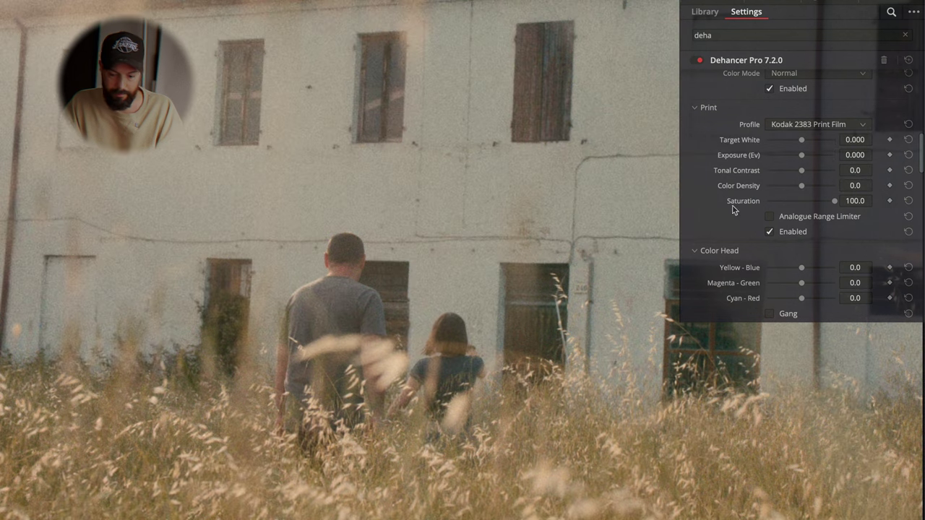
key("space")
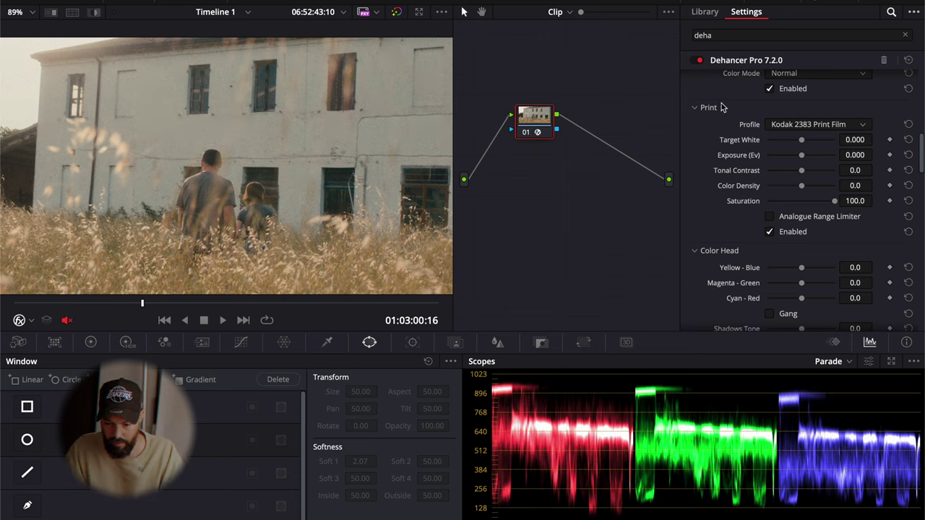
Lower Film Grain Amount to 19.3 and enable Halation
scroll(751, 130, "down", 4)
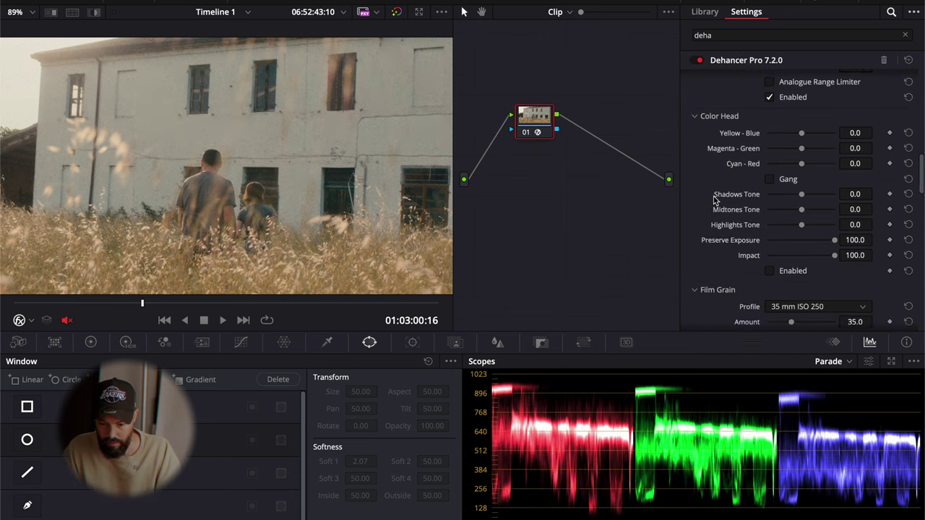
scroll(786, 159, "down", 4)
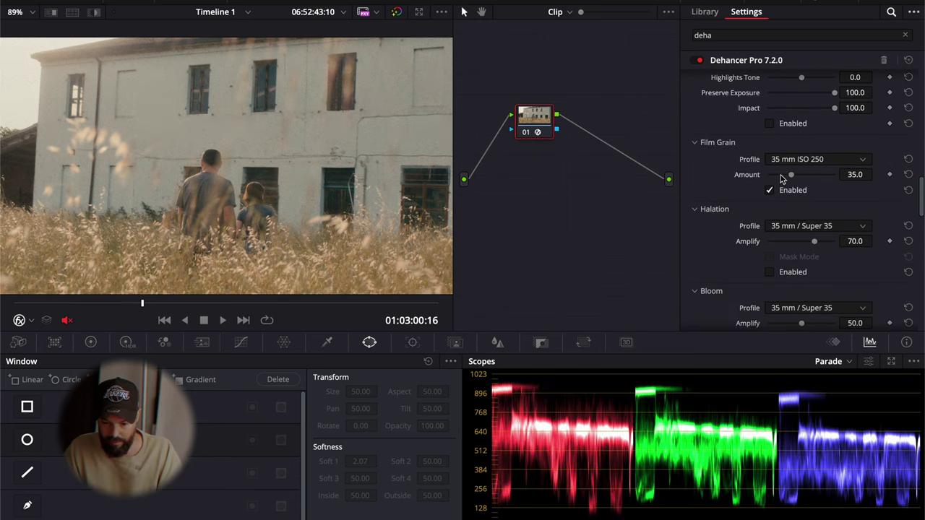
left_click(781, 175)
scroll(737, 253, "down", 2)
left_click(770, 239)
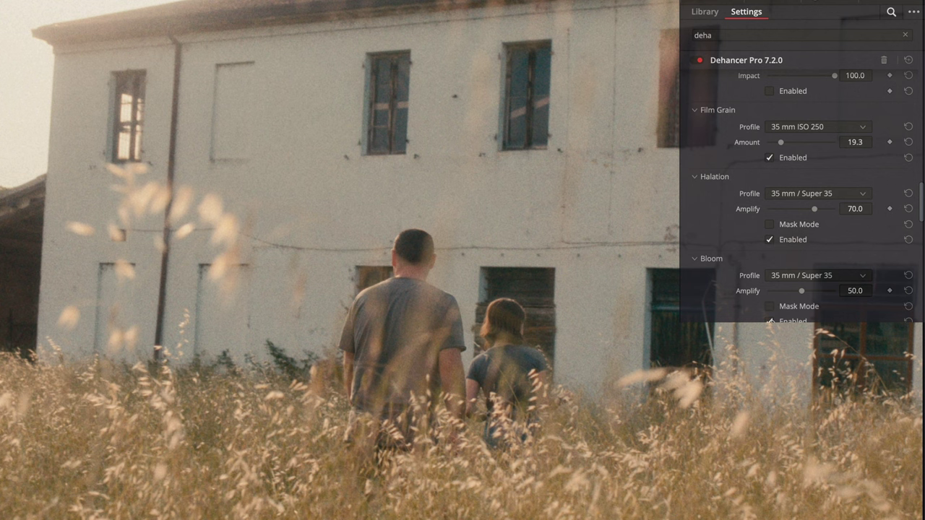
Set Bloom Amplify strength to 94.5
mouse_move(807, 290)
left_mouse_down()
mouse_move(861, 283)
mouse_move(739, 280)
mouse_move(772, 295)
mouse_move(98, 297)
left_mouse_up()
left_click_drag(788, 293, 847, 291)
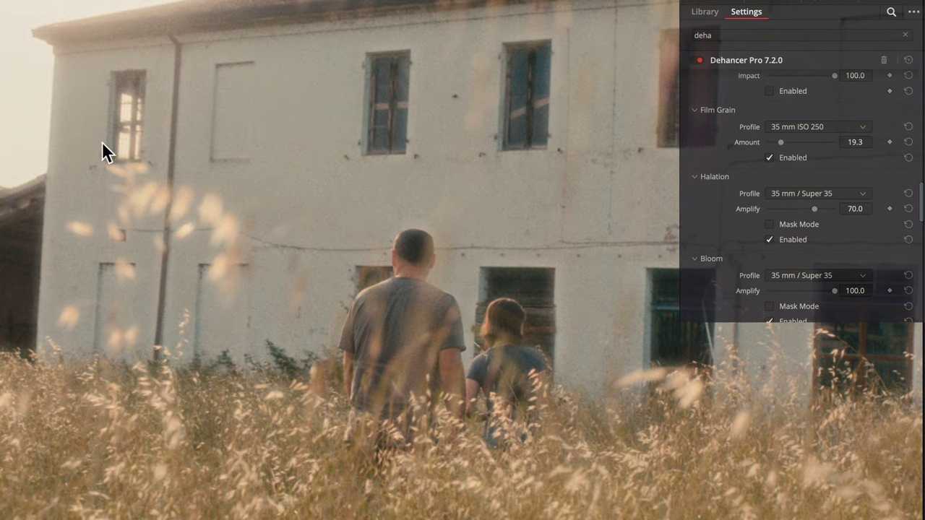
left_click_drag(815, 296, 703, 283)
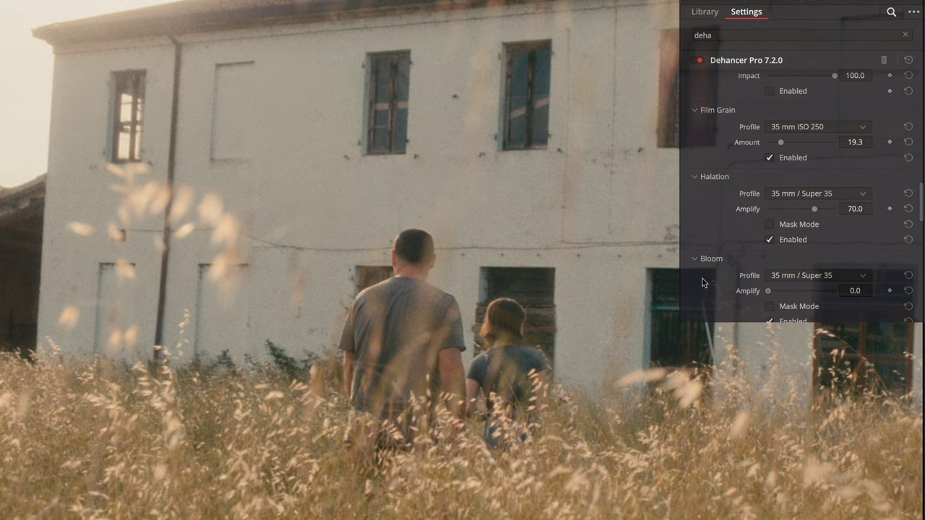
left_click_drag(815, 291, 832, 294)
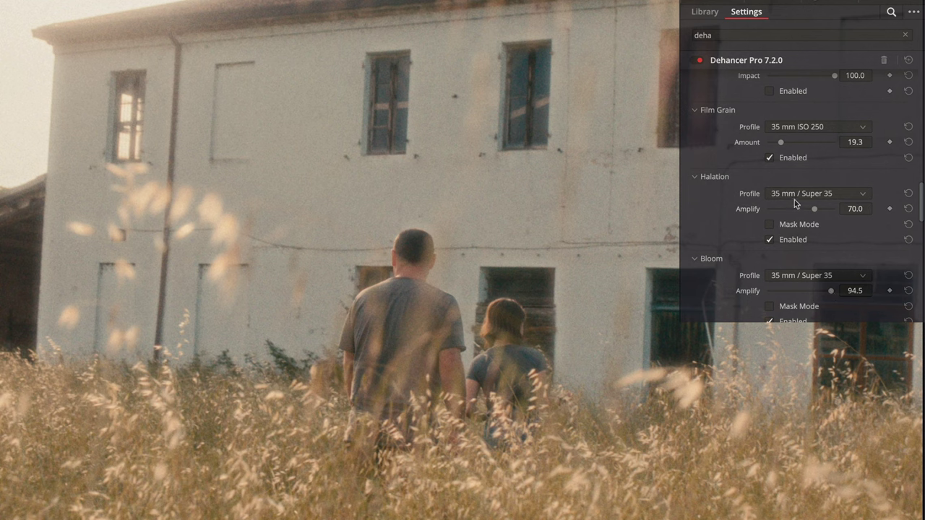
scroll(794, 200, "up", 3)
scroll(794, 202, "down", 3)
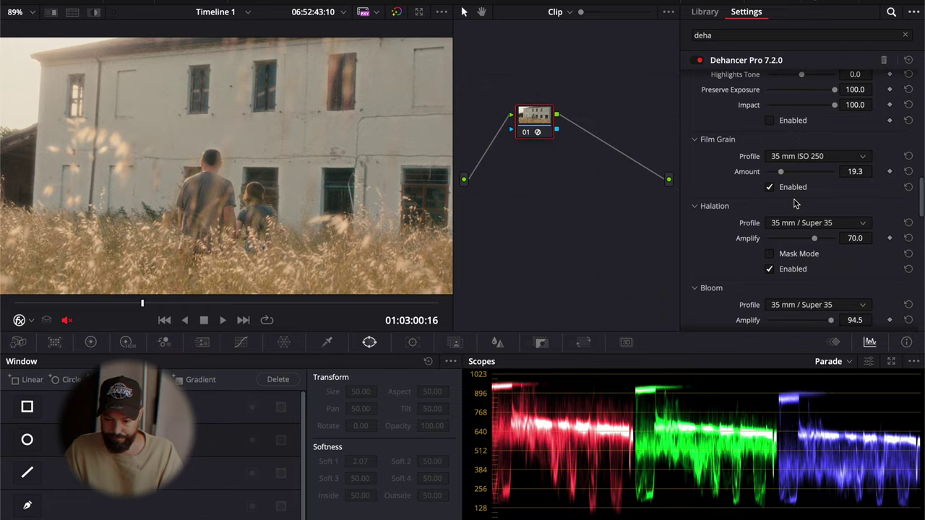
scroll(794, 199, "up", 3)
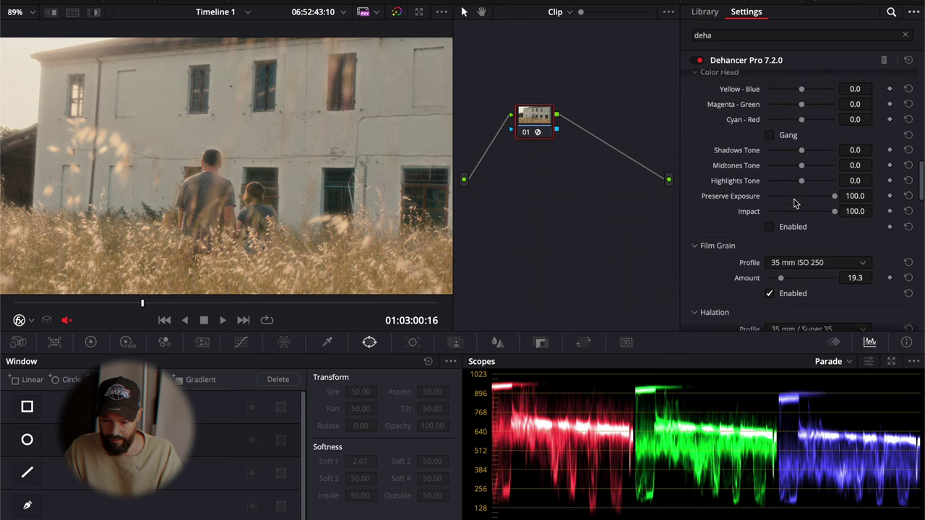
scroll(793, 200, "down", 1)
scroll(794, 199, "down", 6)
scroll(794, 201, "down", 2)
scroll(794, 202, "down", 3)
scroll(794, 201, "up", 5)
scroll(794, 201, "up", 6)
scroll(794, 200, "up", 5)
scroll(794, 200, "up", 3)
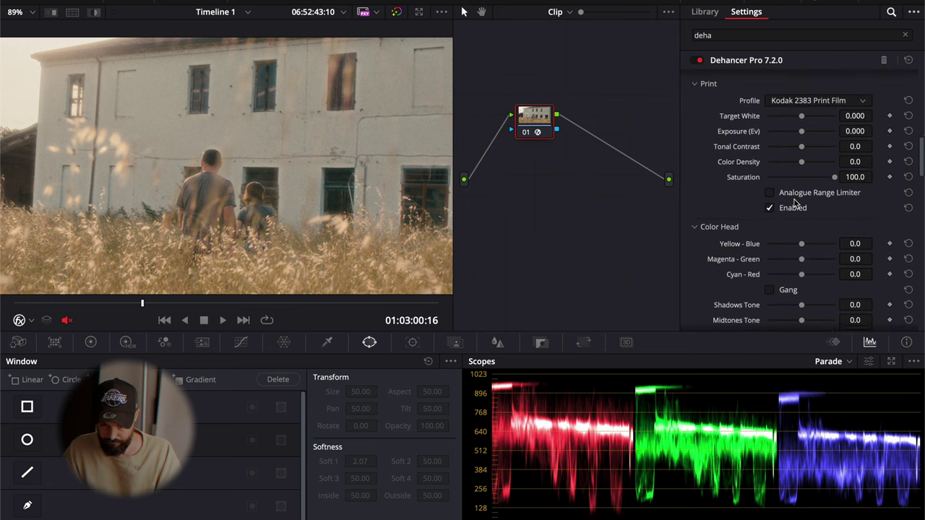
scroll(794, 201, "up", 3)
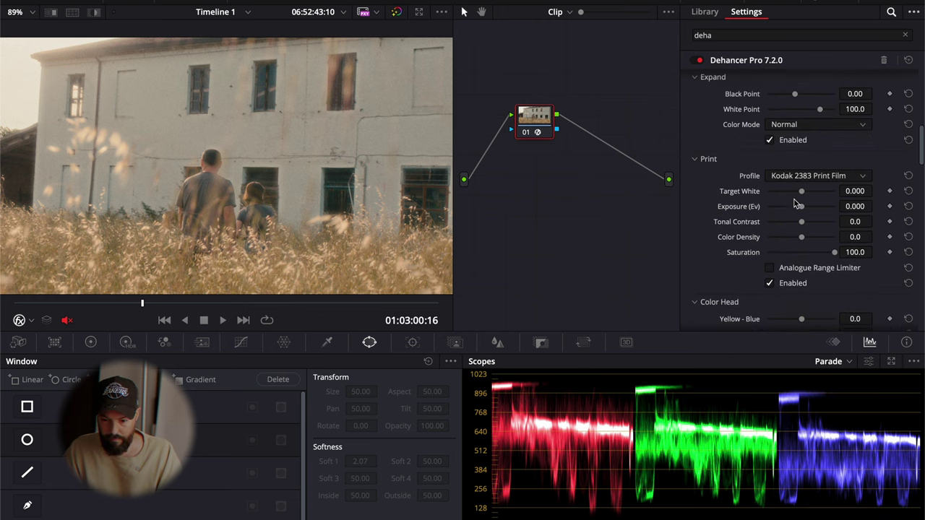
scroll(794, 201, "up", 1)
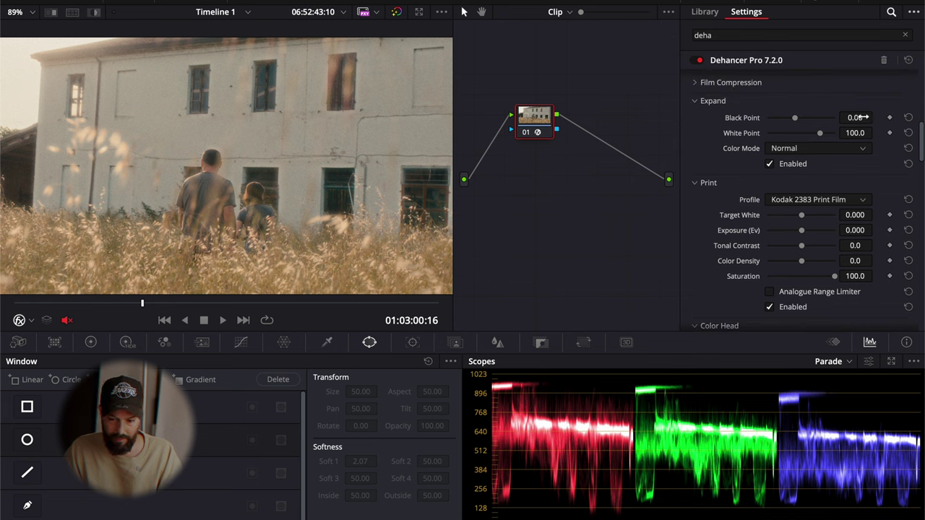
Raise Expand Black Point to 13.95
left_click_drag(795, 122, 813, 122)
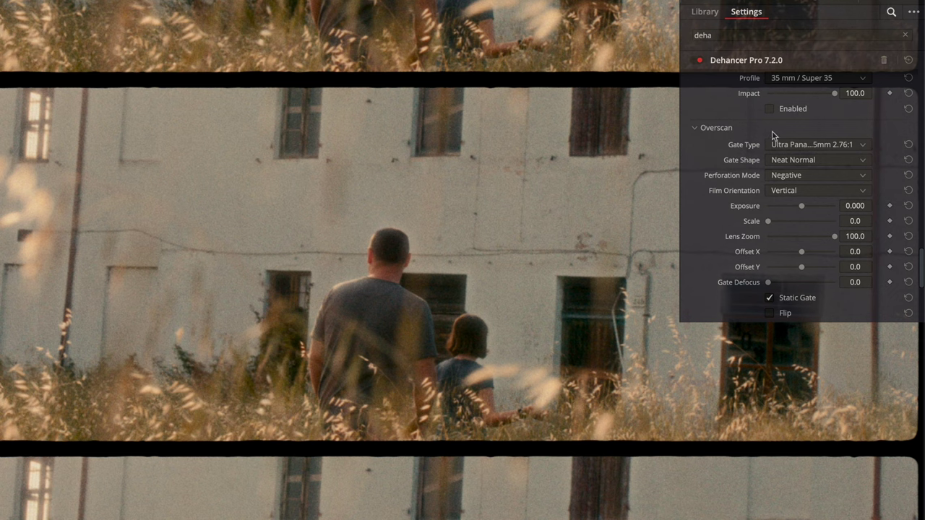
Try the Super 8mm and Super 35mm overscan gate types, then collapse Overscan to reach Vignette
left_click(812, 146)
left_click(817, 162)
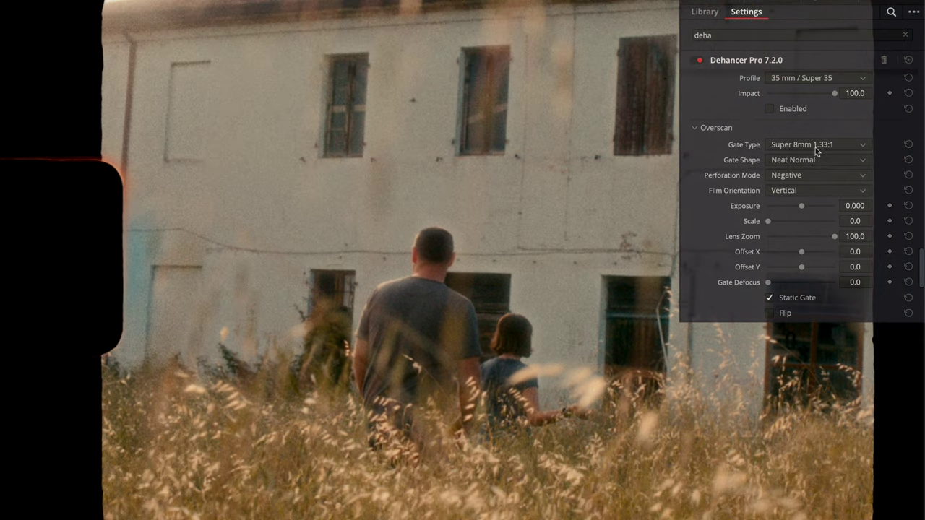
left_click(812, 145)
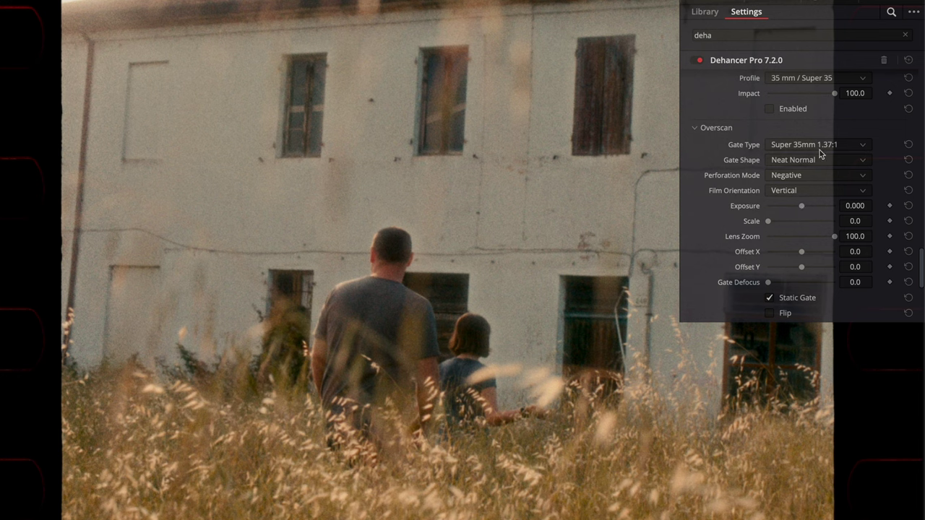
left_click(819, 148)
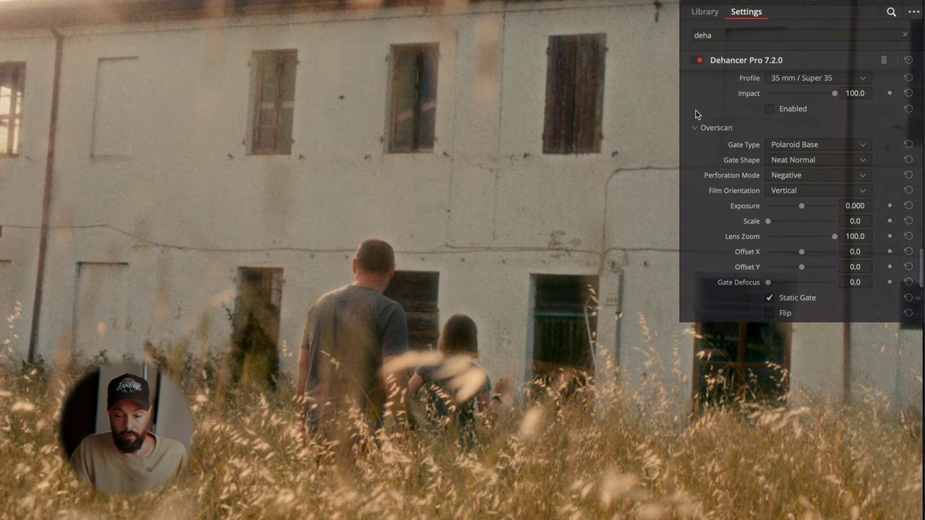
left_click(695, 130)
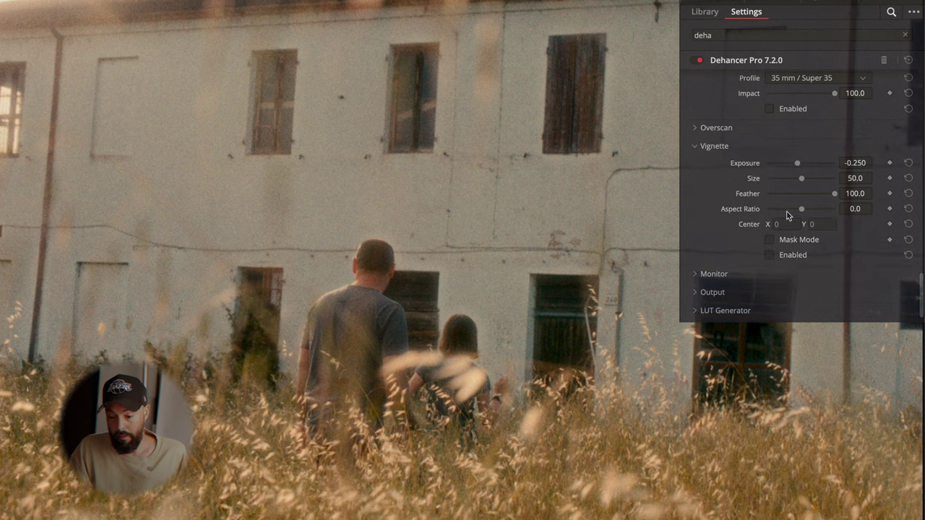
Enable Dehancer's Vignette to darken the frame edges
left_click(768, 255)
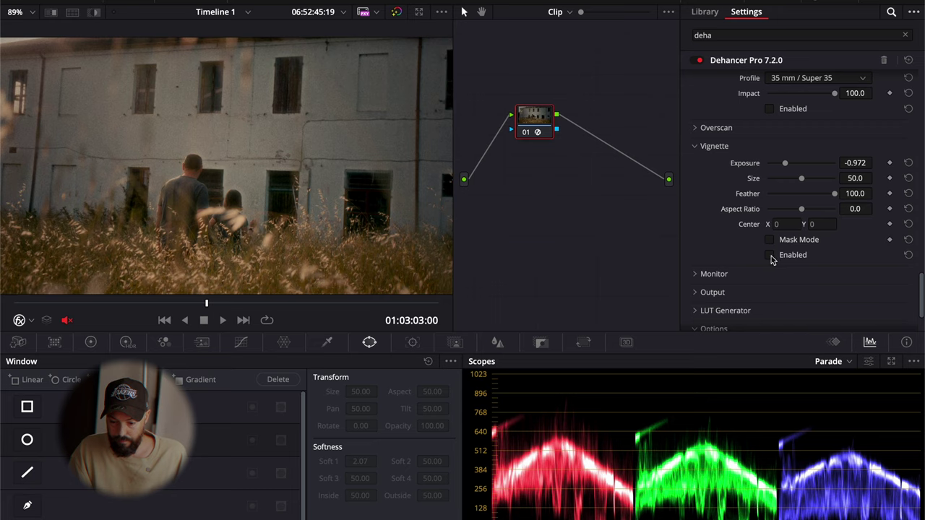
scroll(730, 251, "down", 1)
scroll(729, 251, "up", 3)
scroll(730, 252, "up", 2)
scroll(730, 252, "down", 1)
scroll(730, 252, "down", 1)
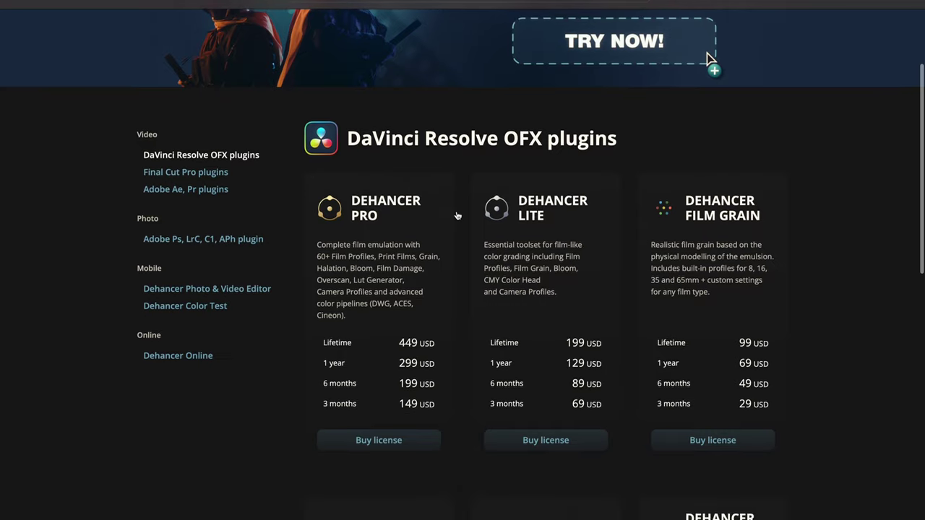
scroll(436, 243, "down", 2)
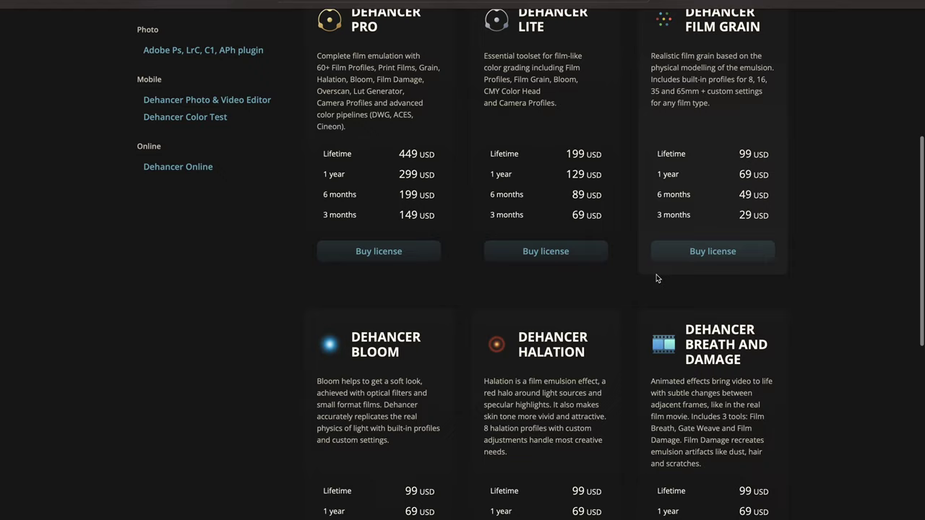
scroll(658, 303, "down", 1)
scroll(626, 322, "down", 3)
scroll(624, 320, "down", 4)
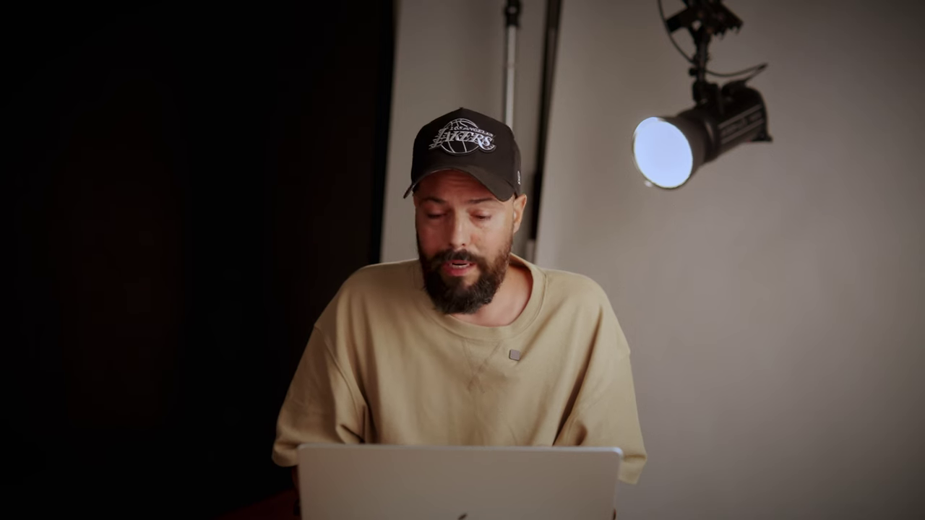